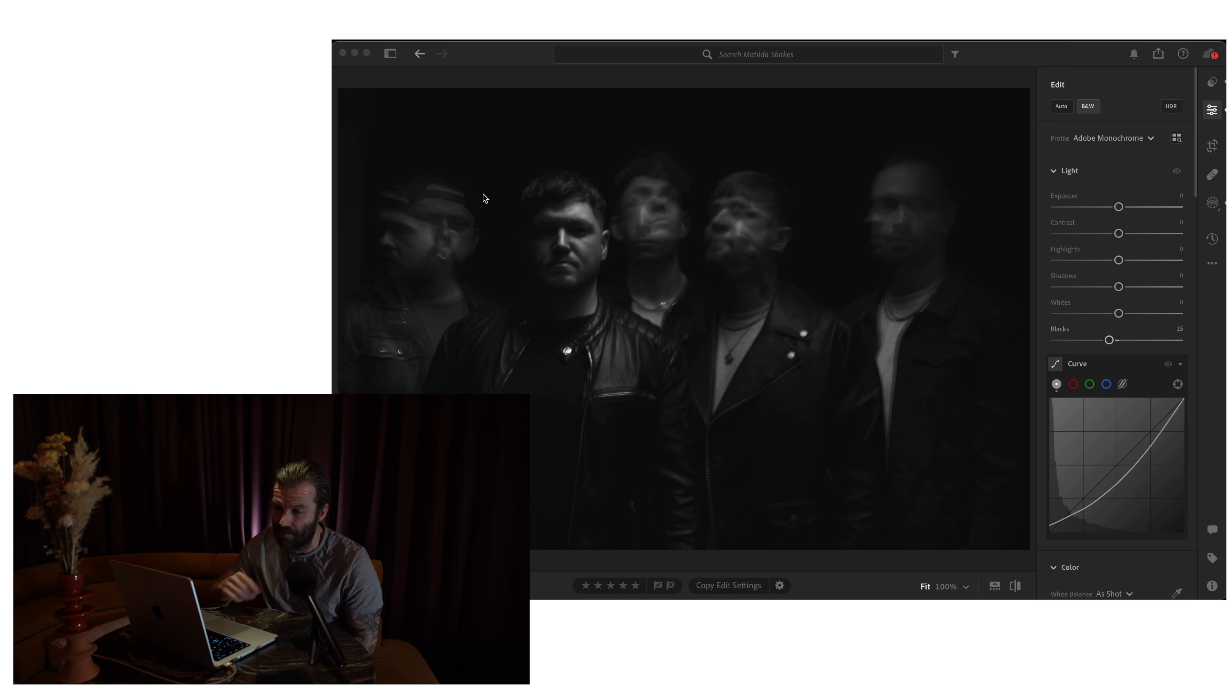
# Step: Send the band photo from Lightroom to Photoshop for editing
pyautogui.rightClick(587, 228)
pyautogui.click(649, 313)
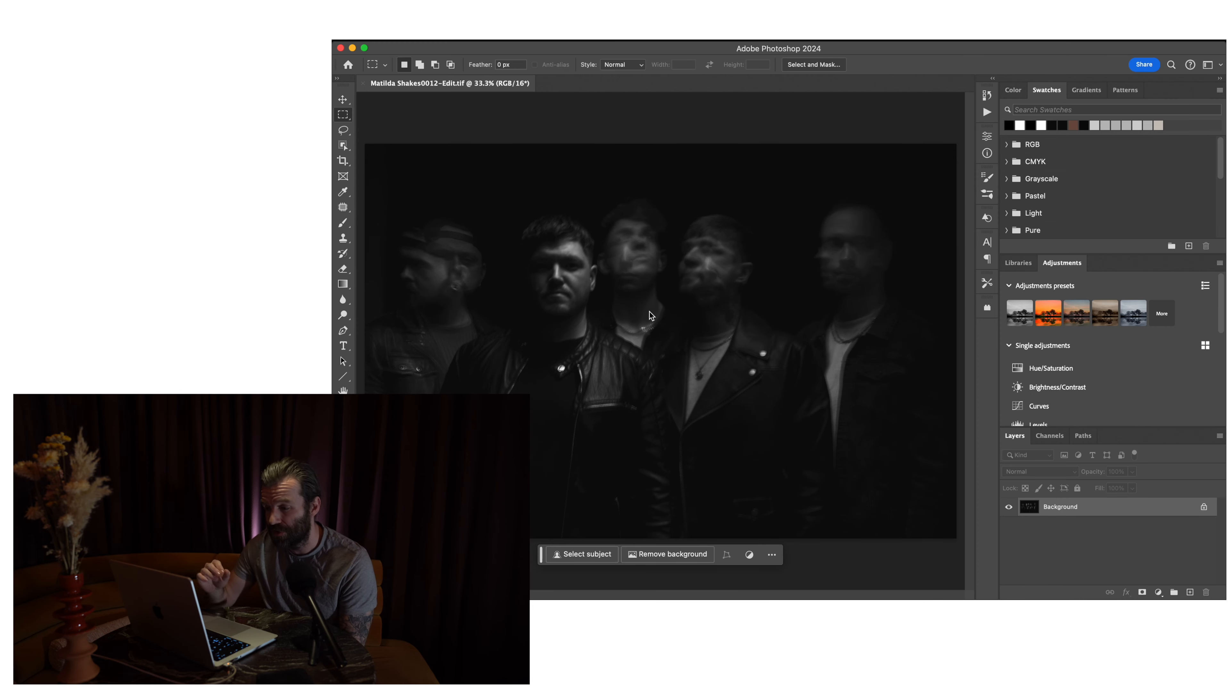
# Step: Extend a 4:5 portrait crop above the photo so all five band members sit in its lower half
pyautogui.click(342, 162)
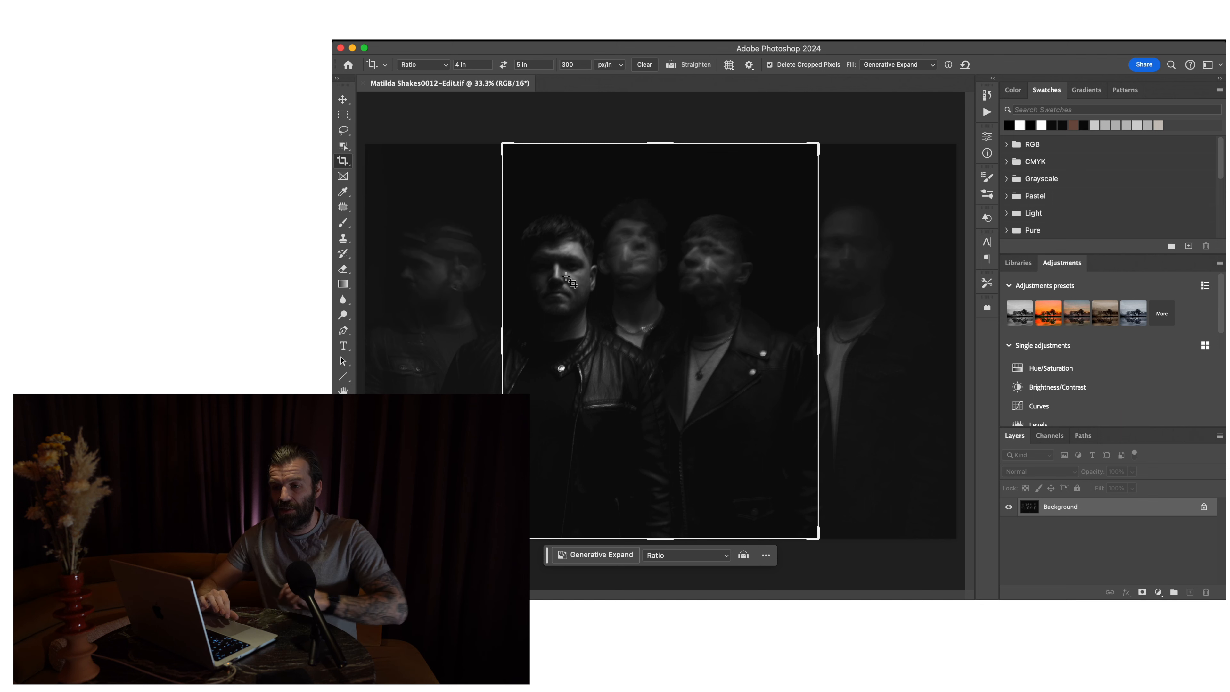
pyautogui.moveTo(502, 145); pyautogui.dragTo(387, 94)
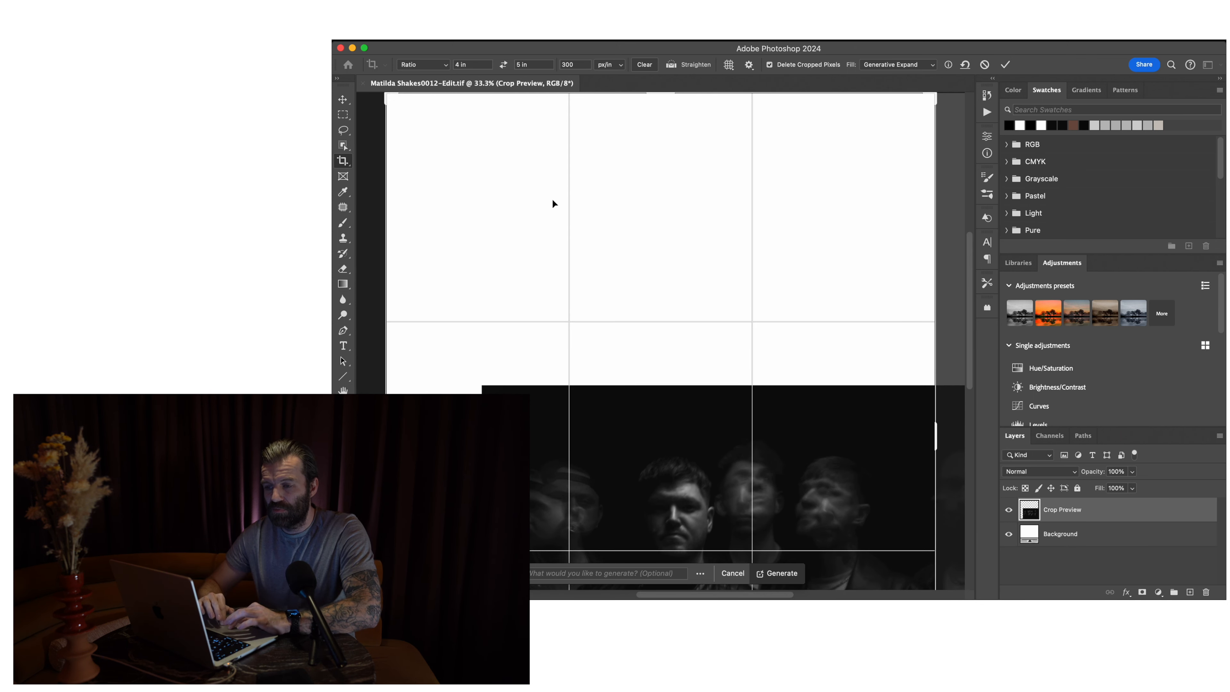
pyautogui.scroll(-3, 544, 201)
pyautogui.moveTo(682, 347); pyautogui.dragTo(614, 344)
pyautogui.moveTo(813, 153); pyautogui.dragTo(822, 151)
pyautogui.moveTo(720, 263); pyautogui.dragTo(728, 265)
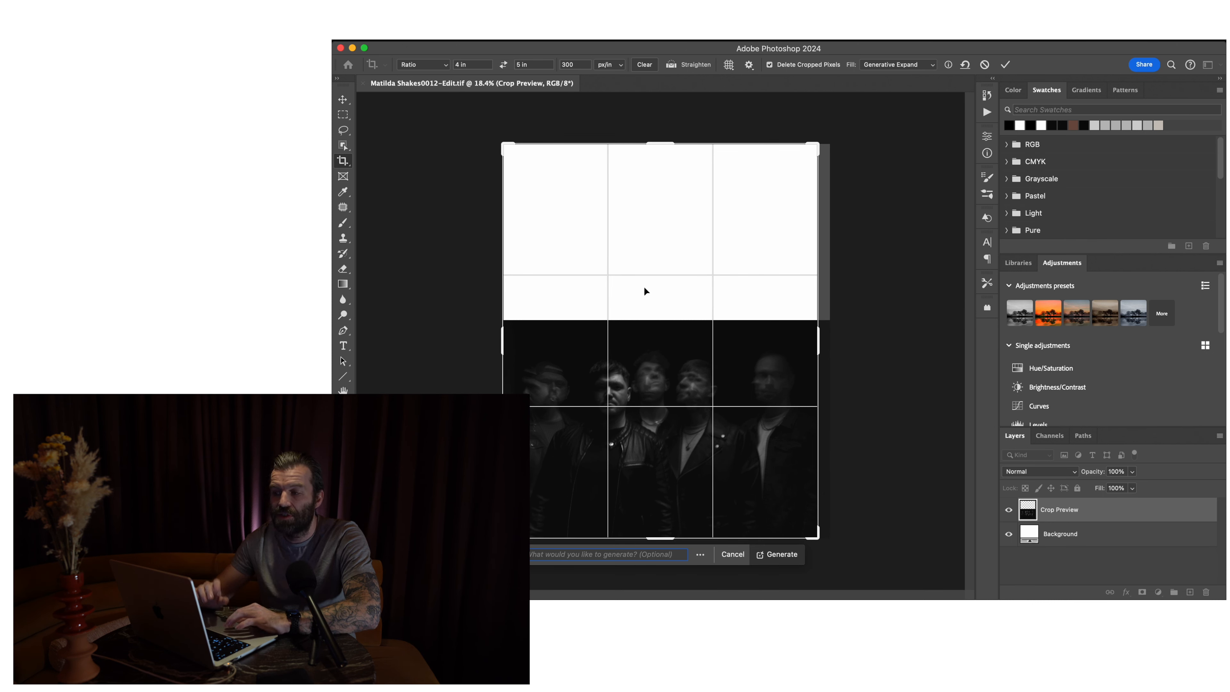
# Step: Set the crop fill to Background (default) and apply the crop
pyautogui.click(887, 66)
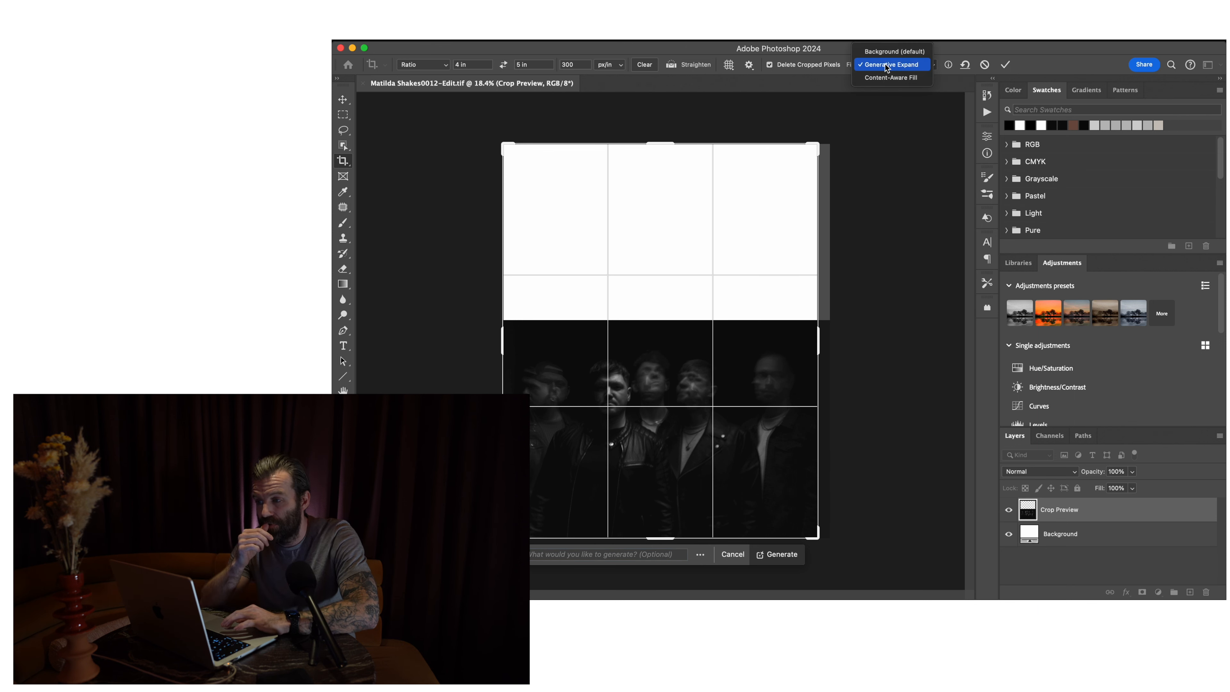
pyautogui.click(894, 51)
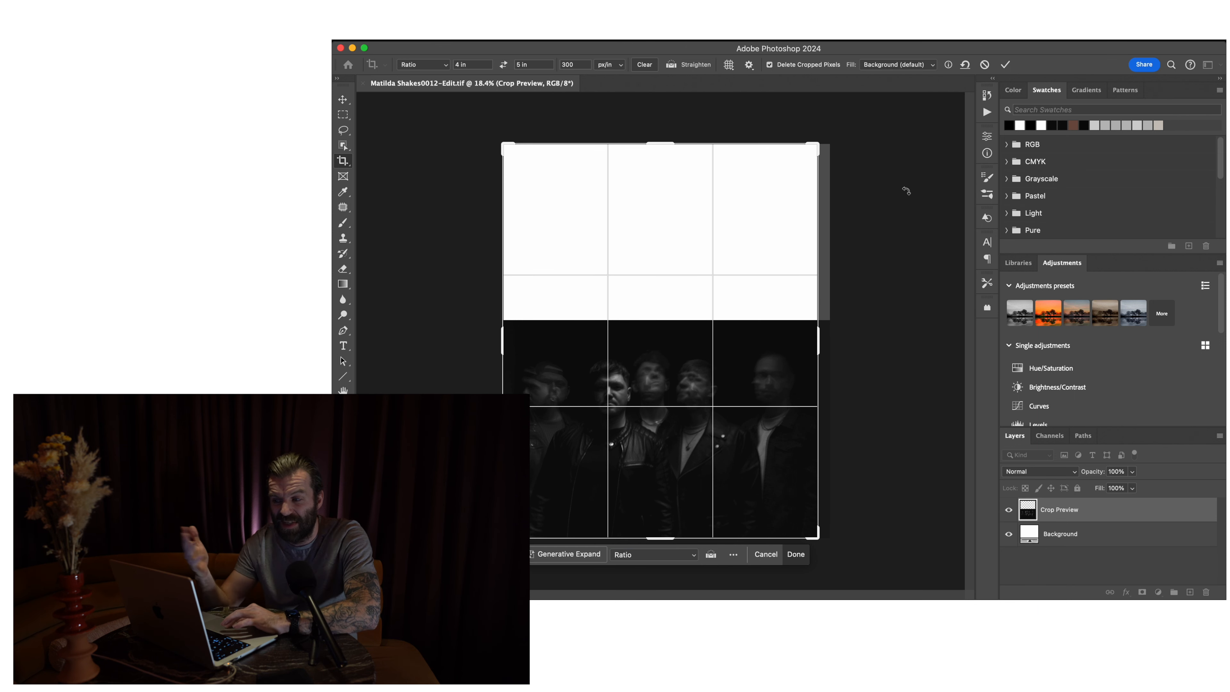
pyautogui.click(796, 554)
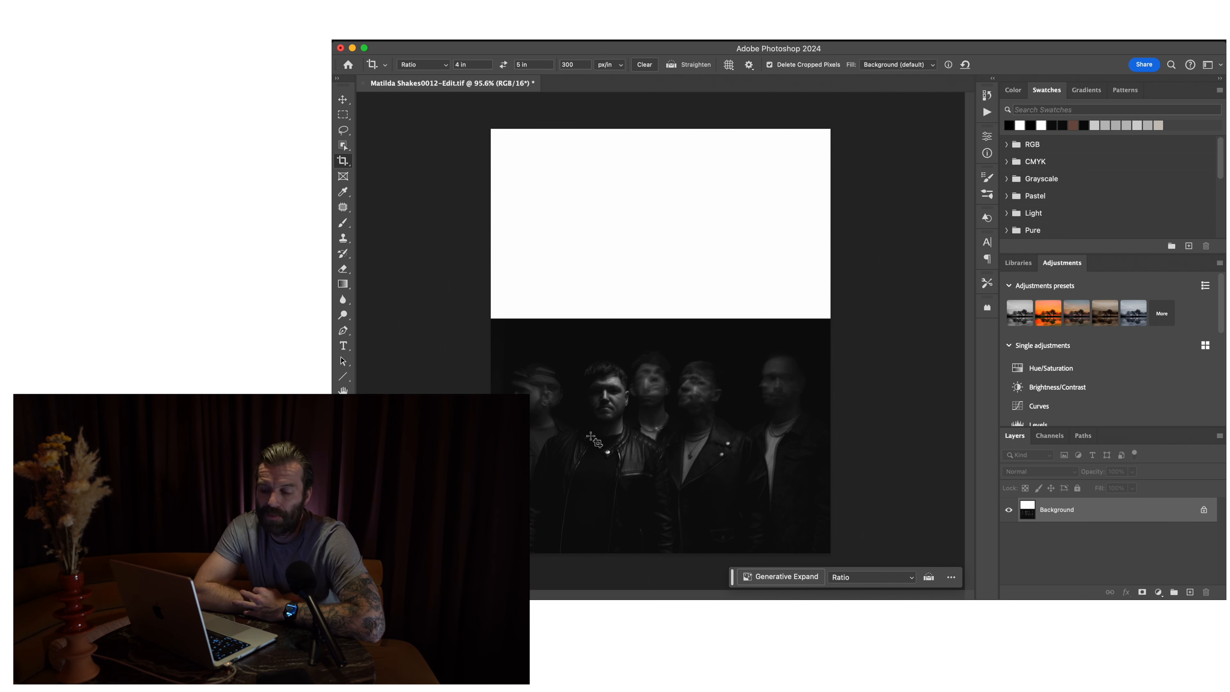
# Step: Select the white upper area with a small overlap into the photo and open Content-Aware Fill for it
pyautogui.click(342, 116)
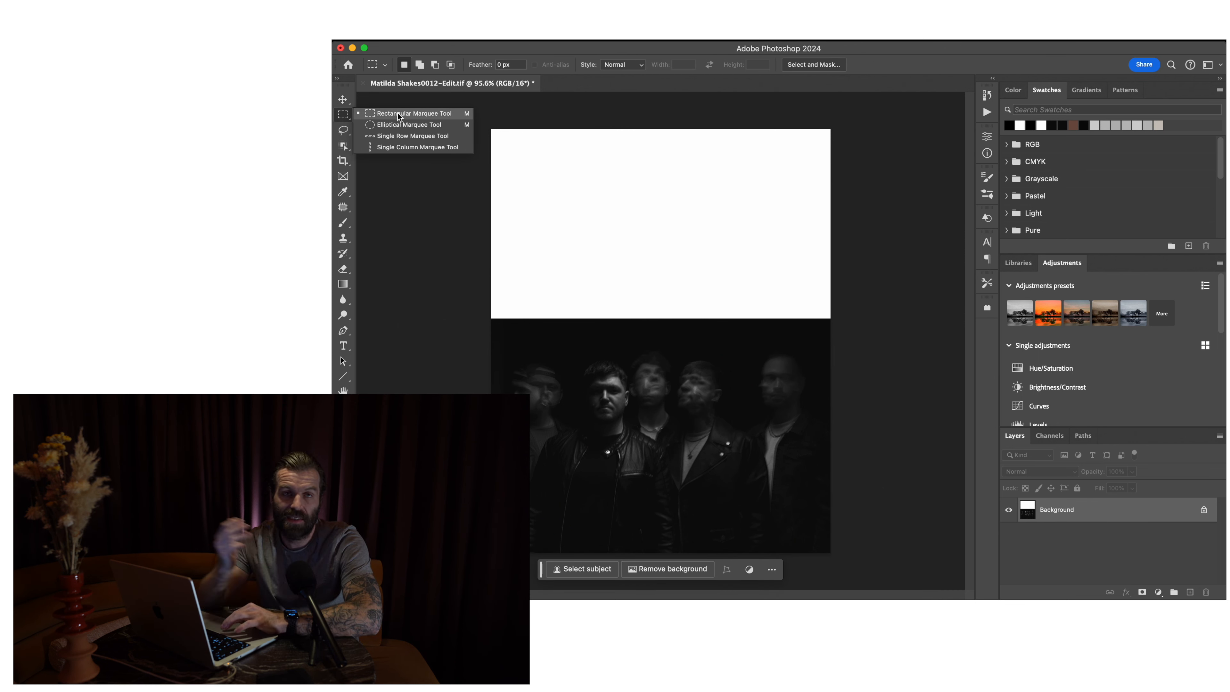
pyautogui.moveTo(485, 121); pyautogui.dragTo(865, 337)
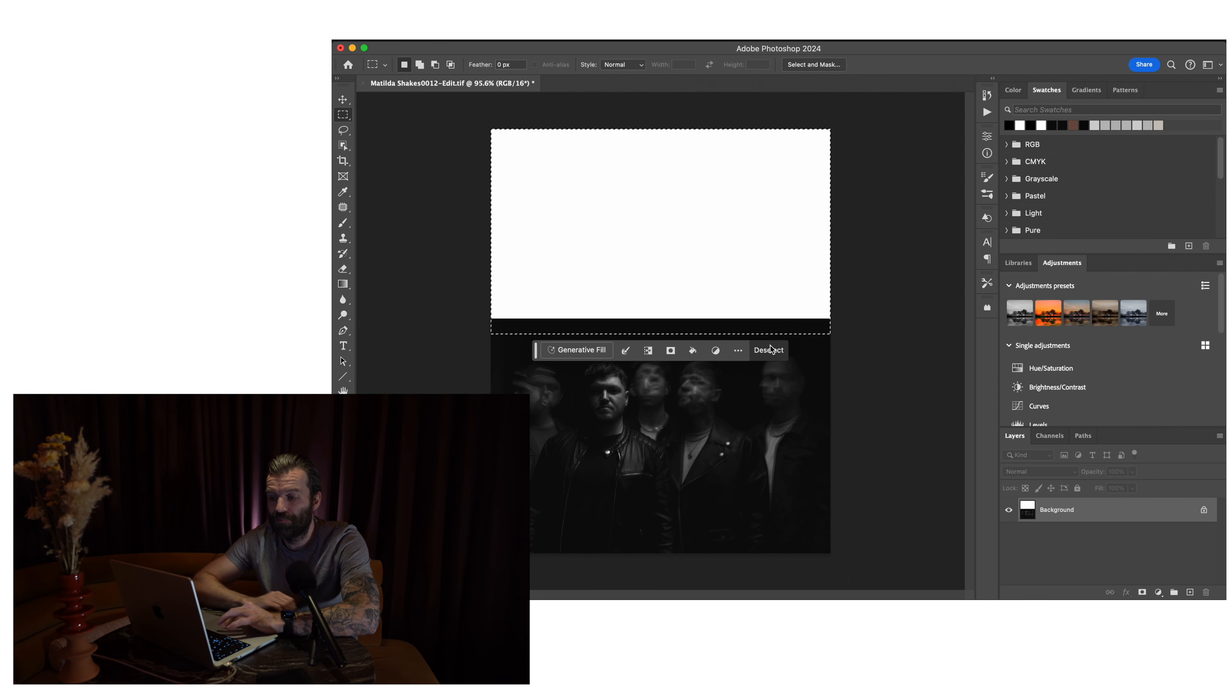
pyautogui.rightClick(650, 258)
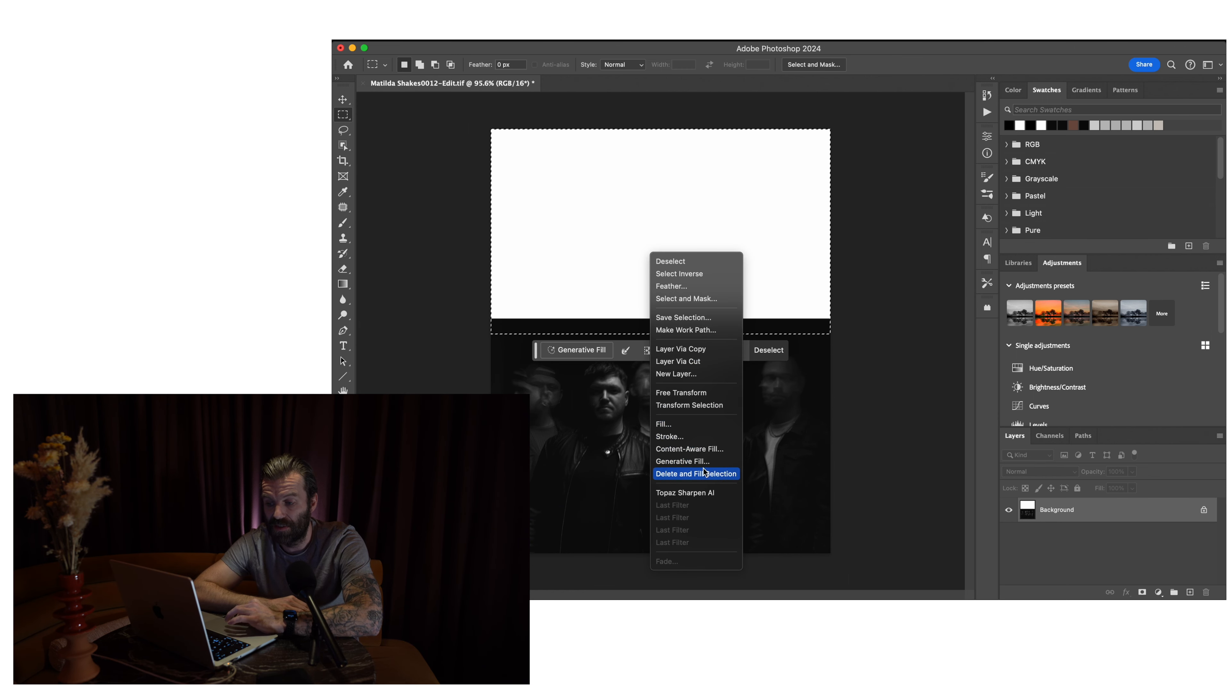
pyautogui.click(703, 453)
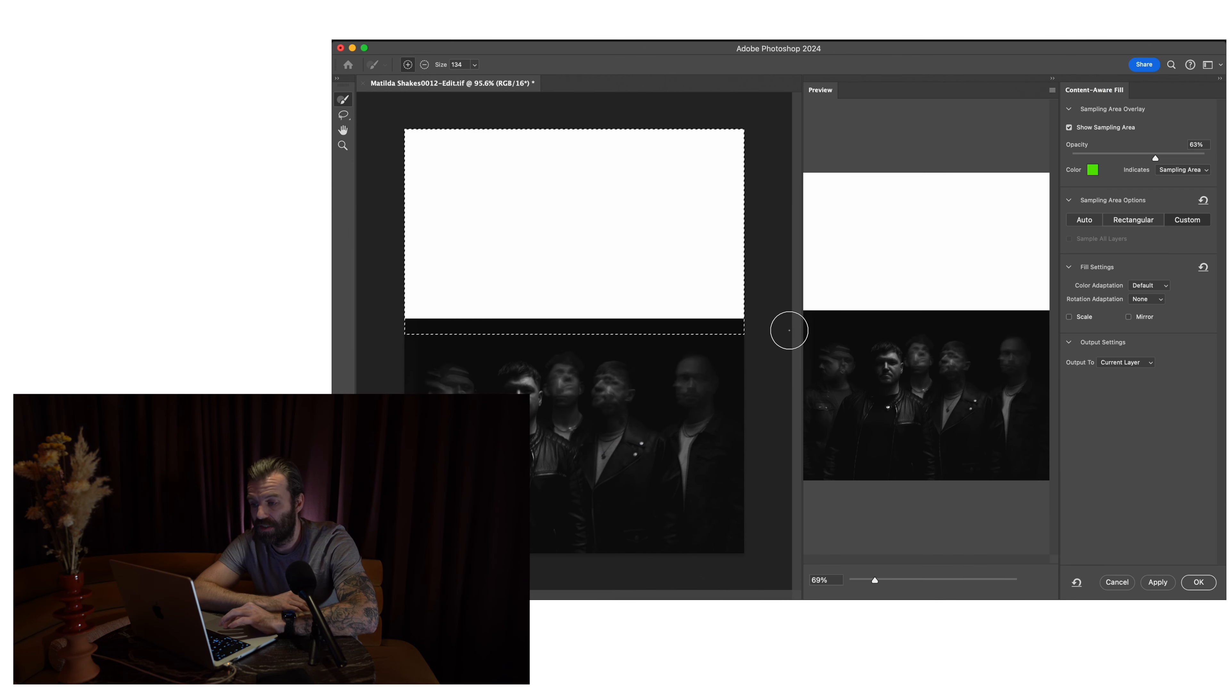
# Step: Mark the dark strip above the heads as the sampling area, apply the Content-Aware Fill and clear the selection
pyautogui.moveTo(732, 326); pyautogui.dragTo(665, 324)
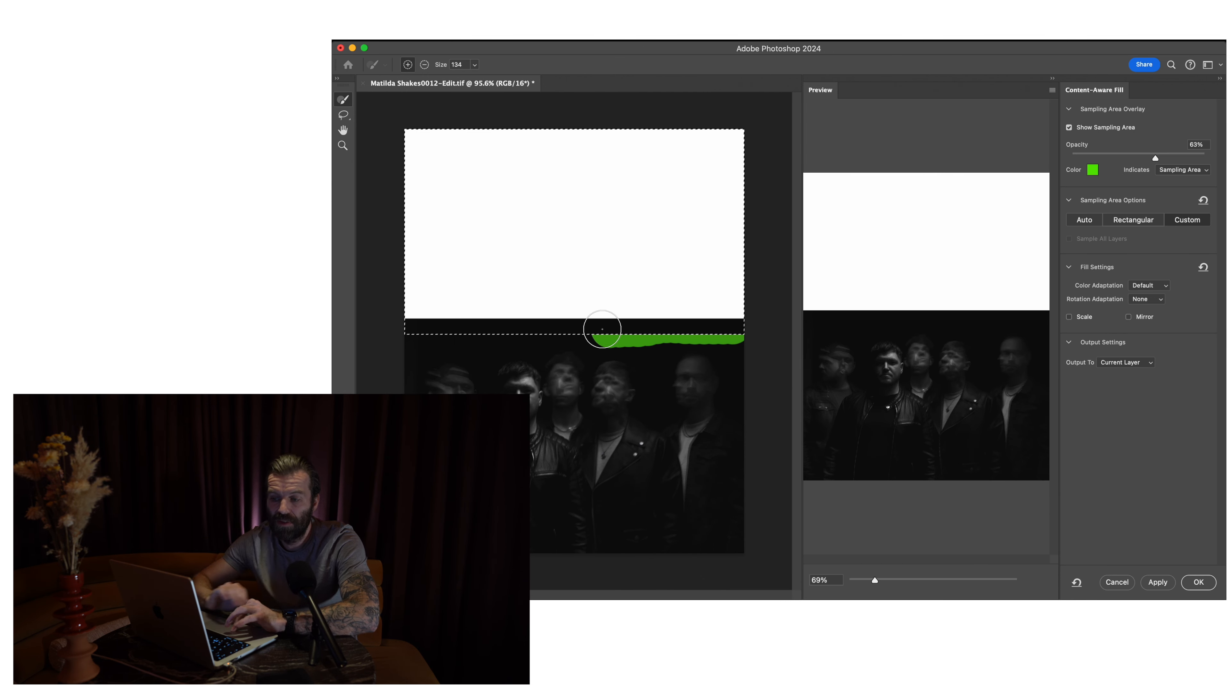
pyautogui.moveTo(496, 329); pyautogui.dragTo(406, 340)
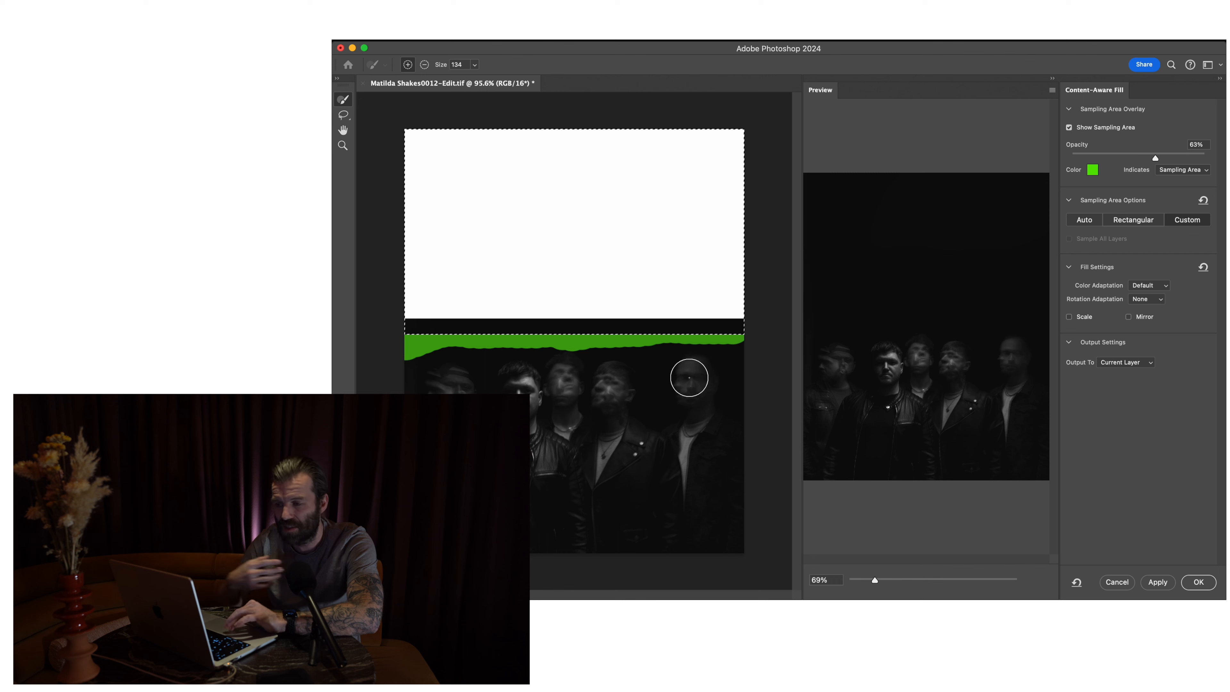
pyautogui.click(1157, 581)
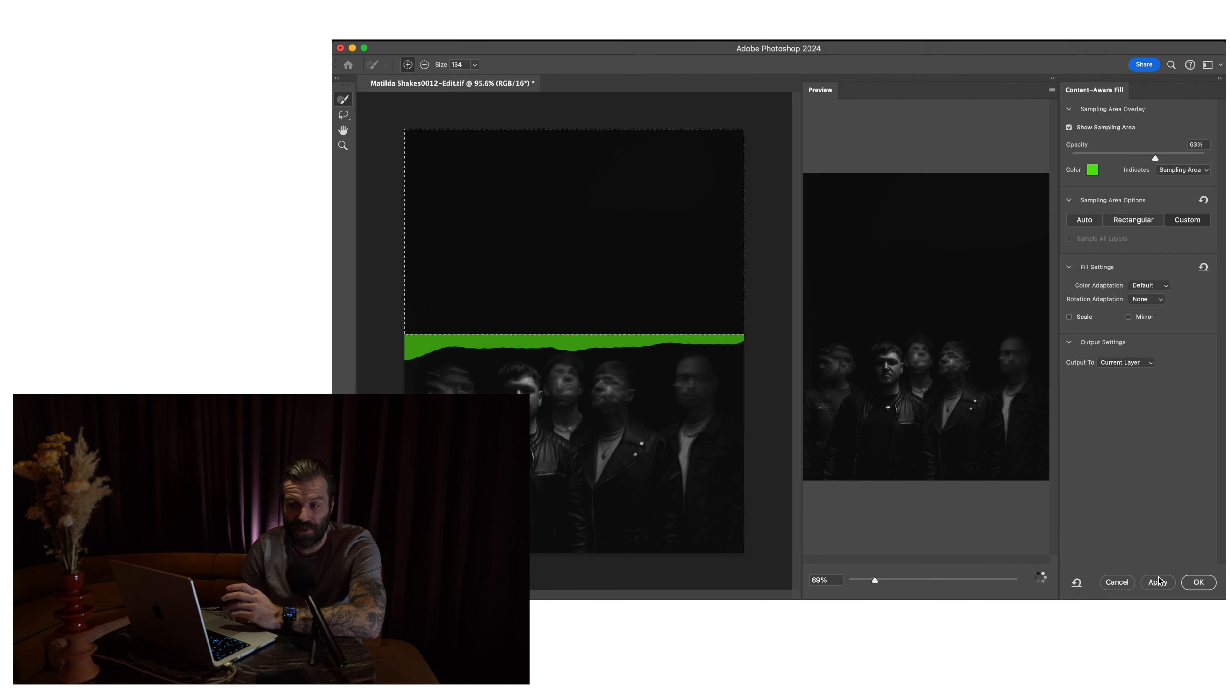
pyautogui.click(1194, 585)
pyautogui.press('super+d')
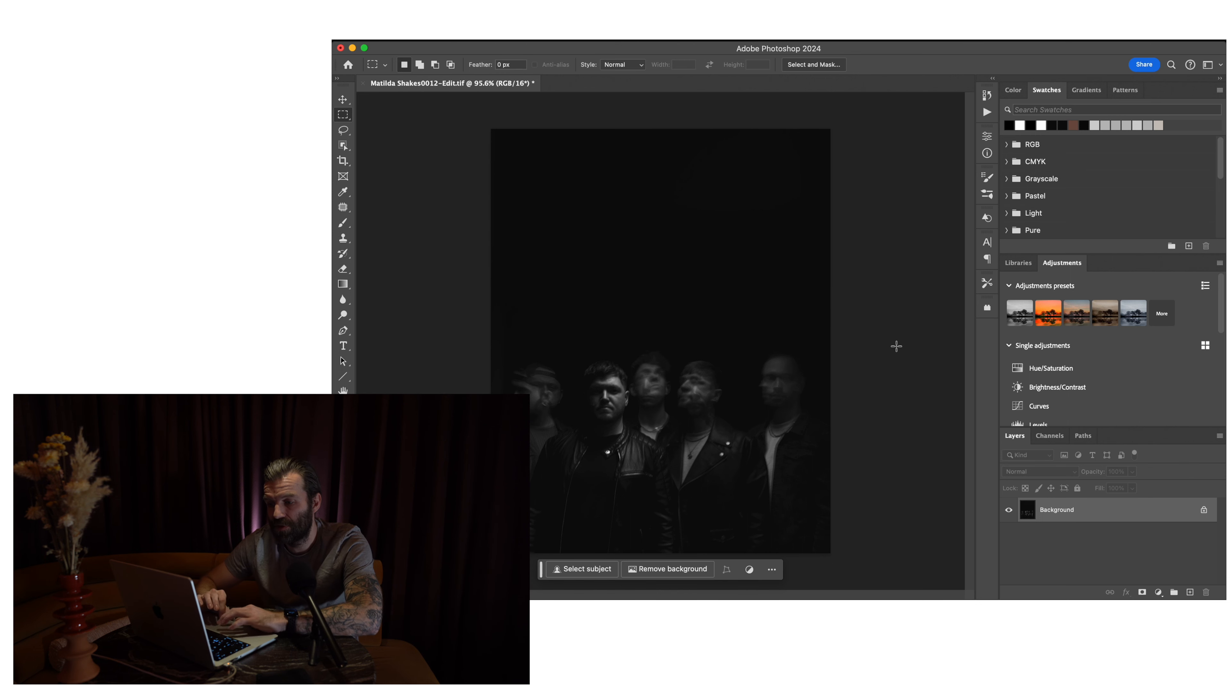
# Step: Examine the filled black background and its transition above the band members for visible flaws
pyautogui.scroll(5, 689, 292)
pyautogui.scroll(5, 689, 292)
pyautogui.hscroll(-5, 689, 293)
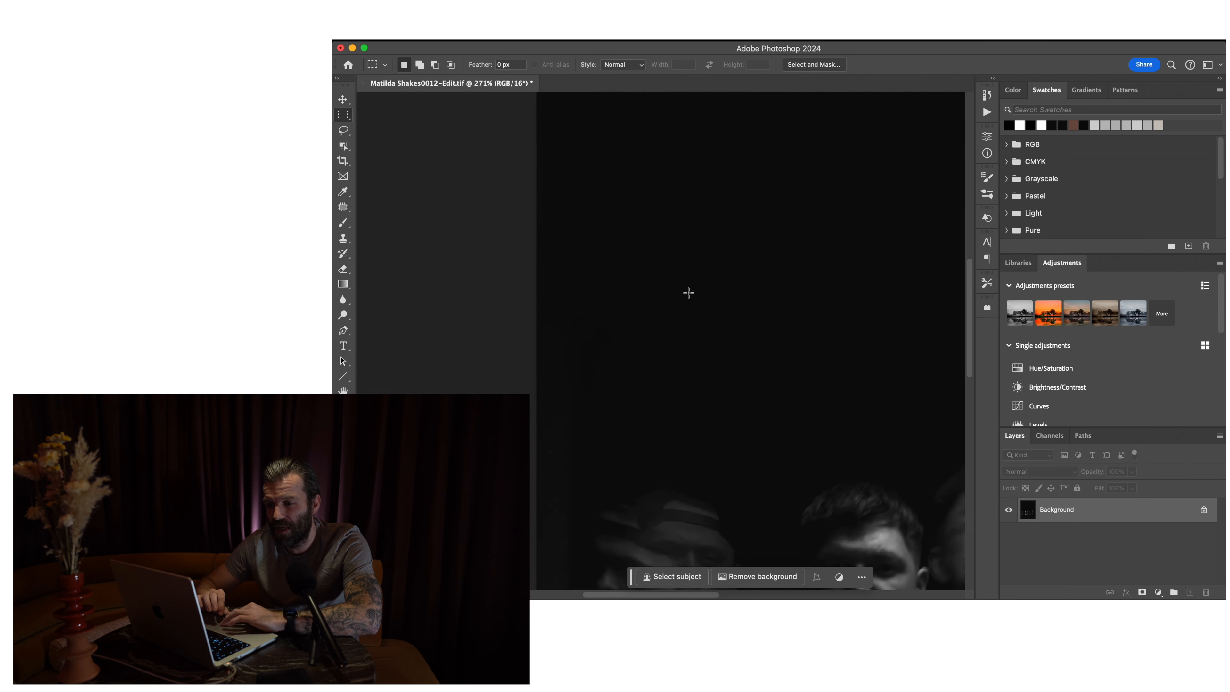
pyautogui.hscroll(10, 644, 444)
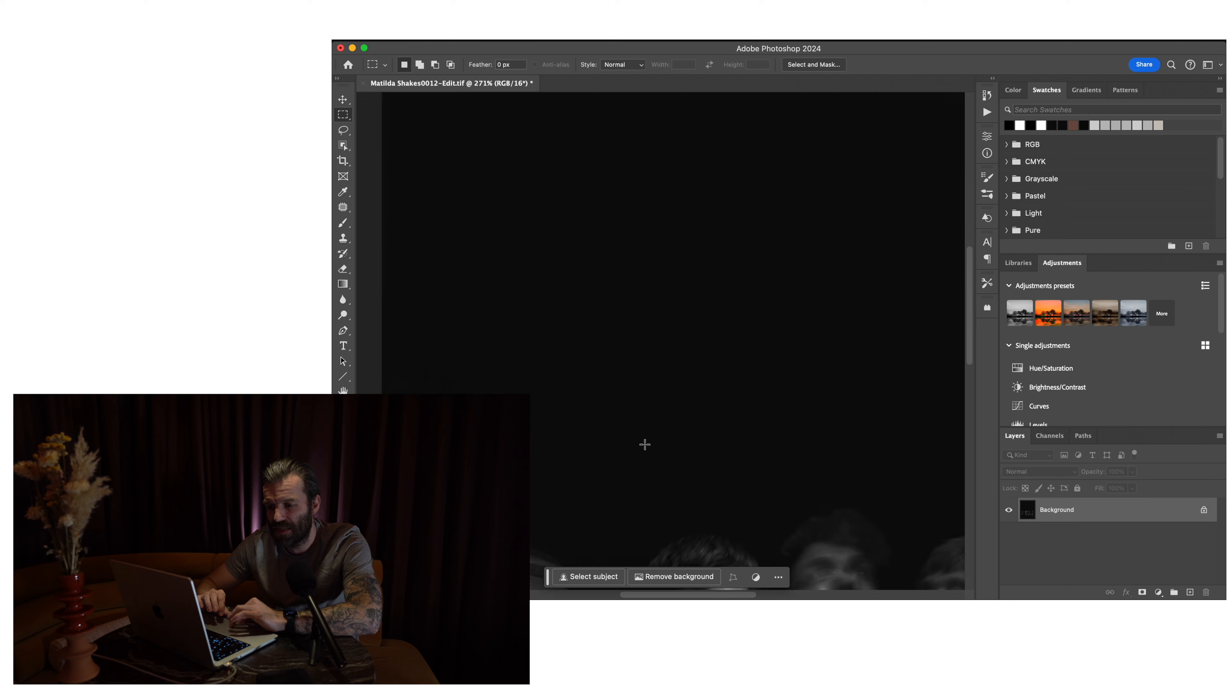
pyautogui.scroll(-5, 644, 443)
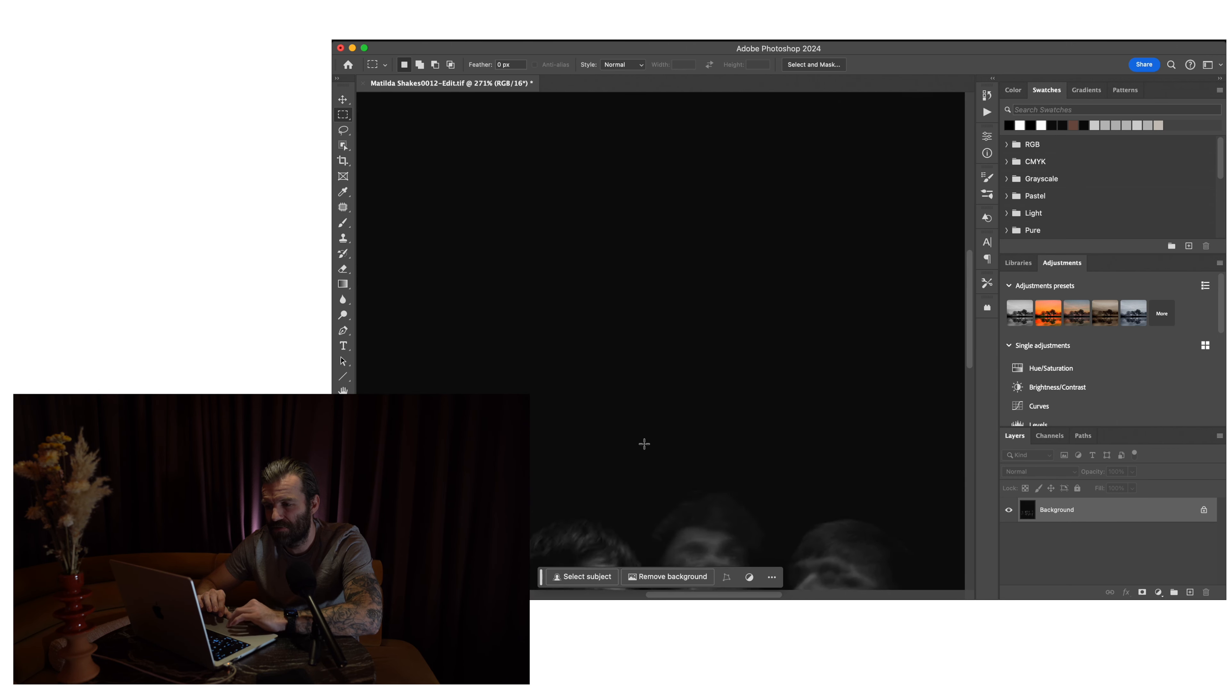
pyautogui.scroll(-5, 644, 443)
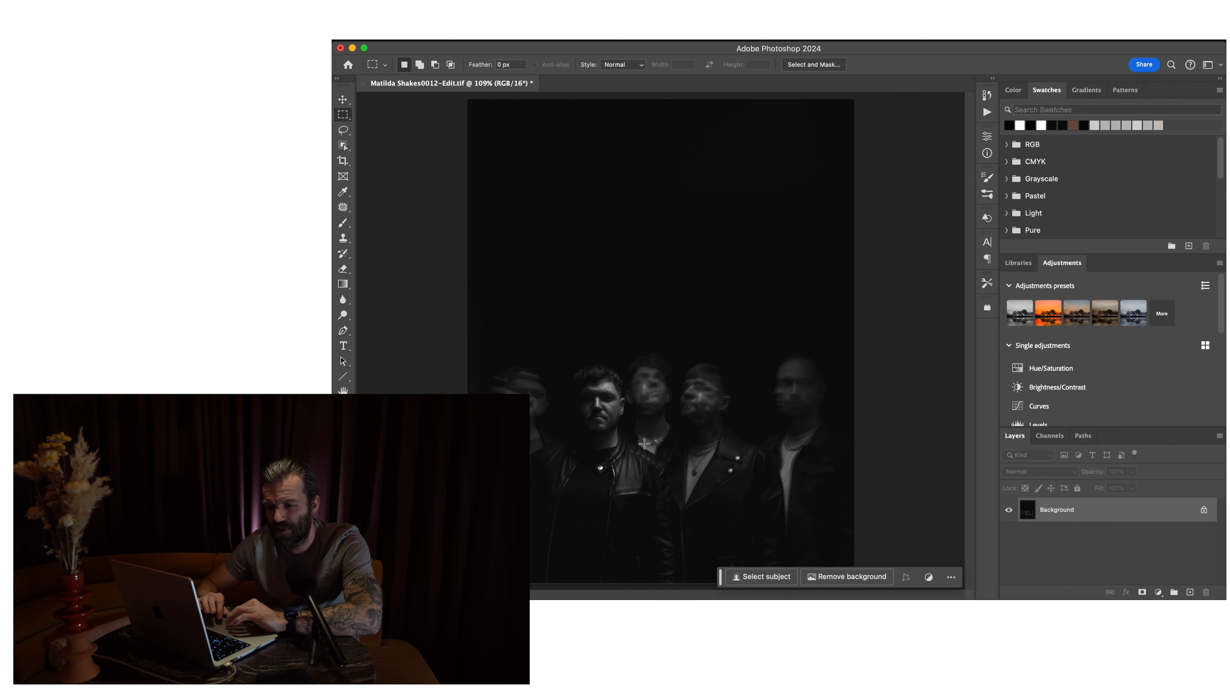
pyautogui.scroll(2, 582, 335)
pyautogui.hscroll(-4, 582, 335)
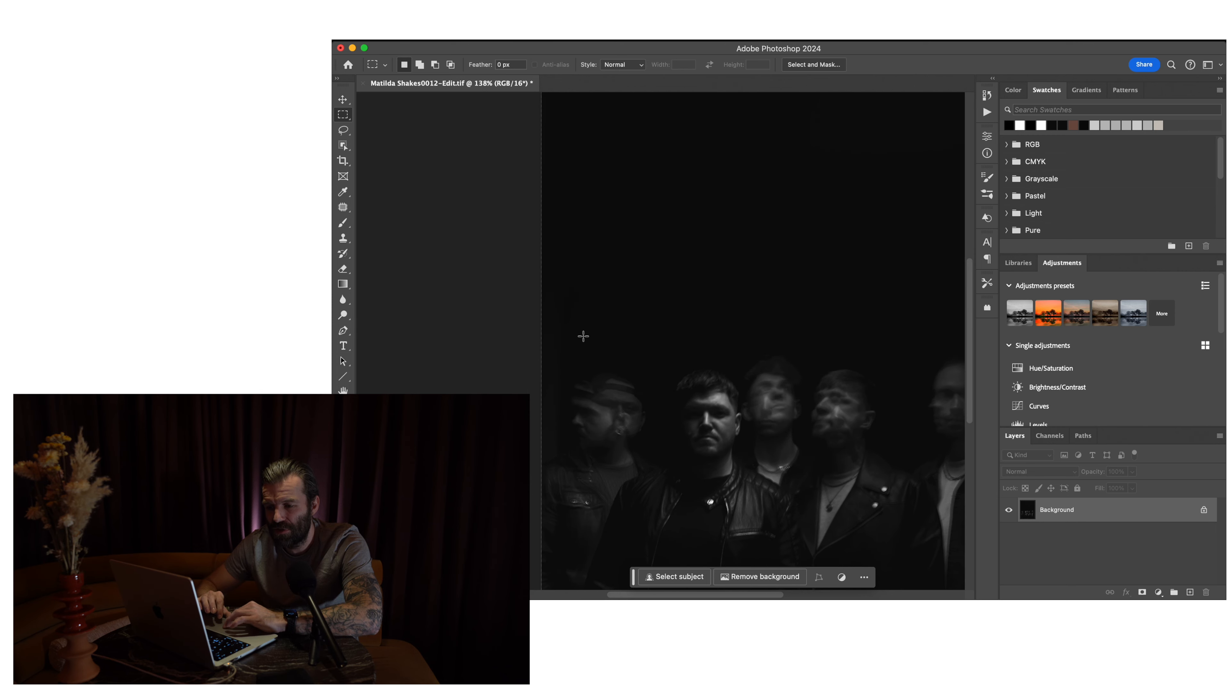
# Step: Sample the dark background color with the Brush and paint over the uneven tone along the photo's left edge
pyautogui.scroll(4, 544, 339)
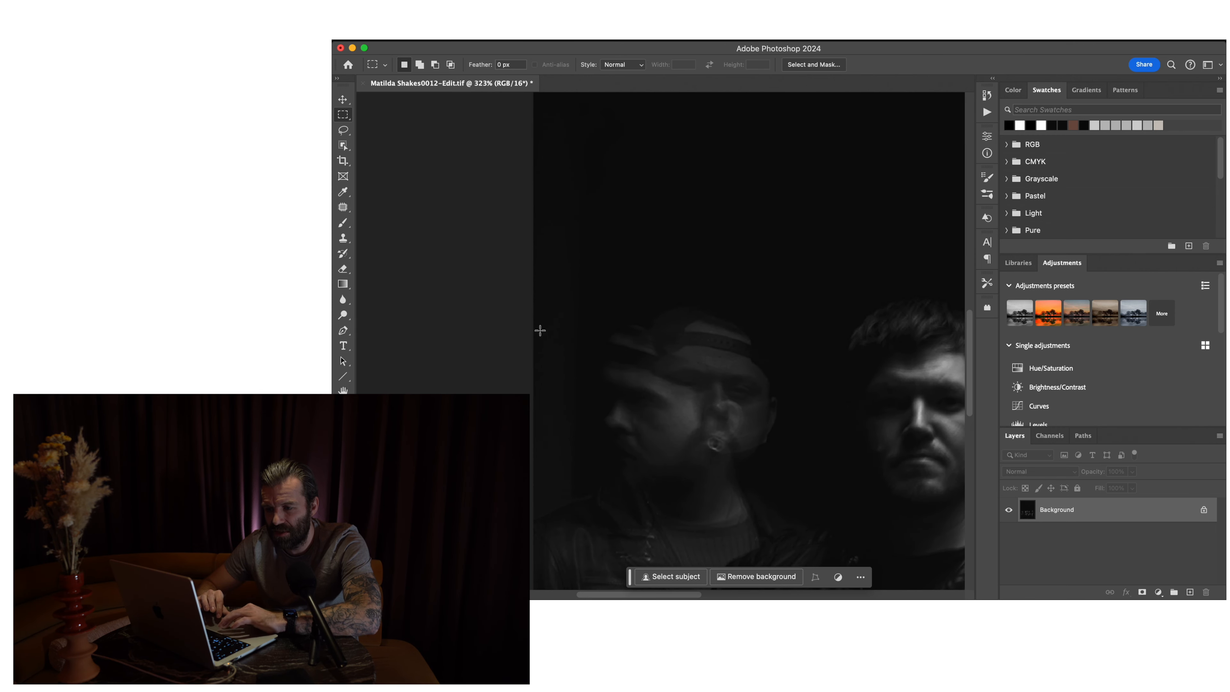
pyautogui.click(341, 224)
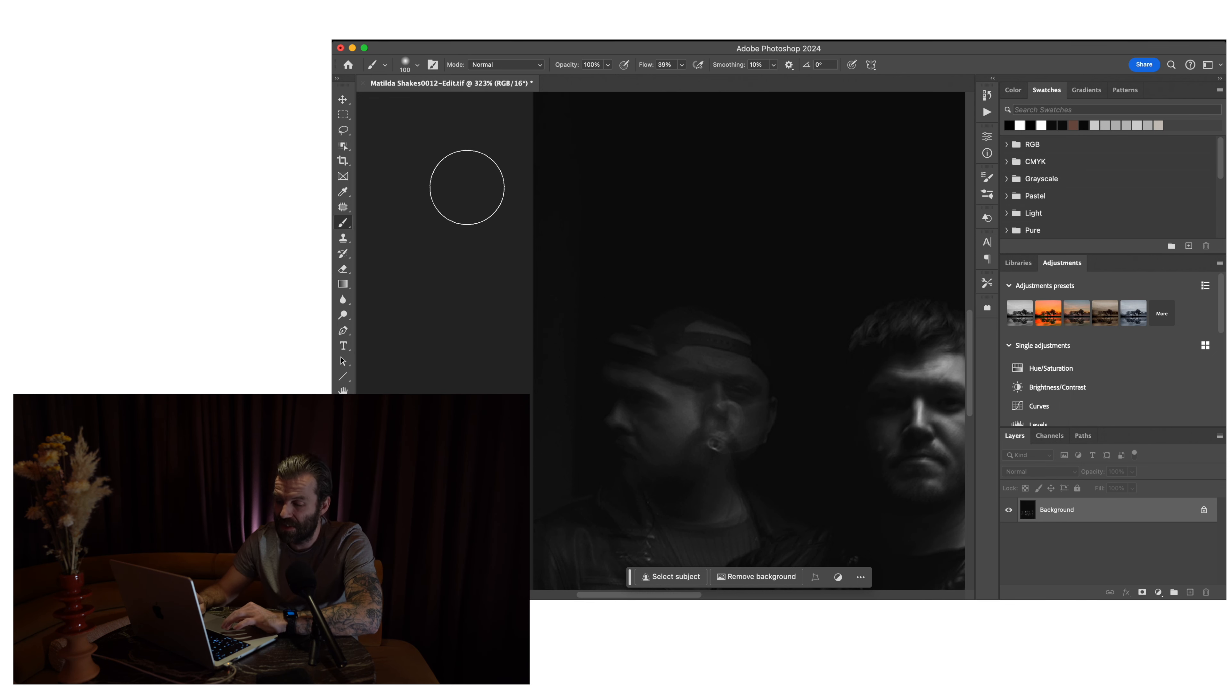
pyautogui.keyDown('alt'); pyautogui.click(624, 164); pyautogui.keyUp('alt')
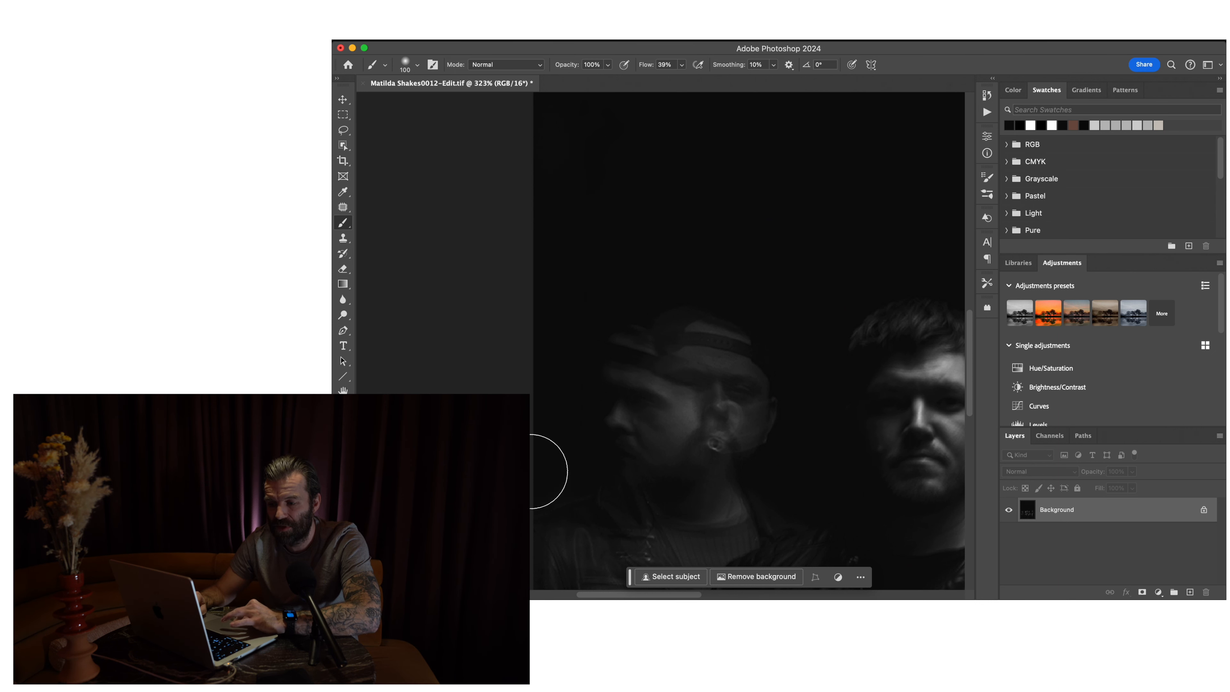
# Step: Save the extended TIF, close it and return to Lightroom
pyautogui.scroll(-6, 507, 210)
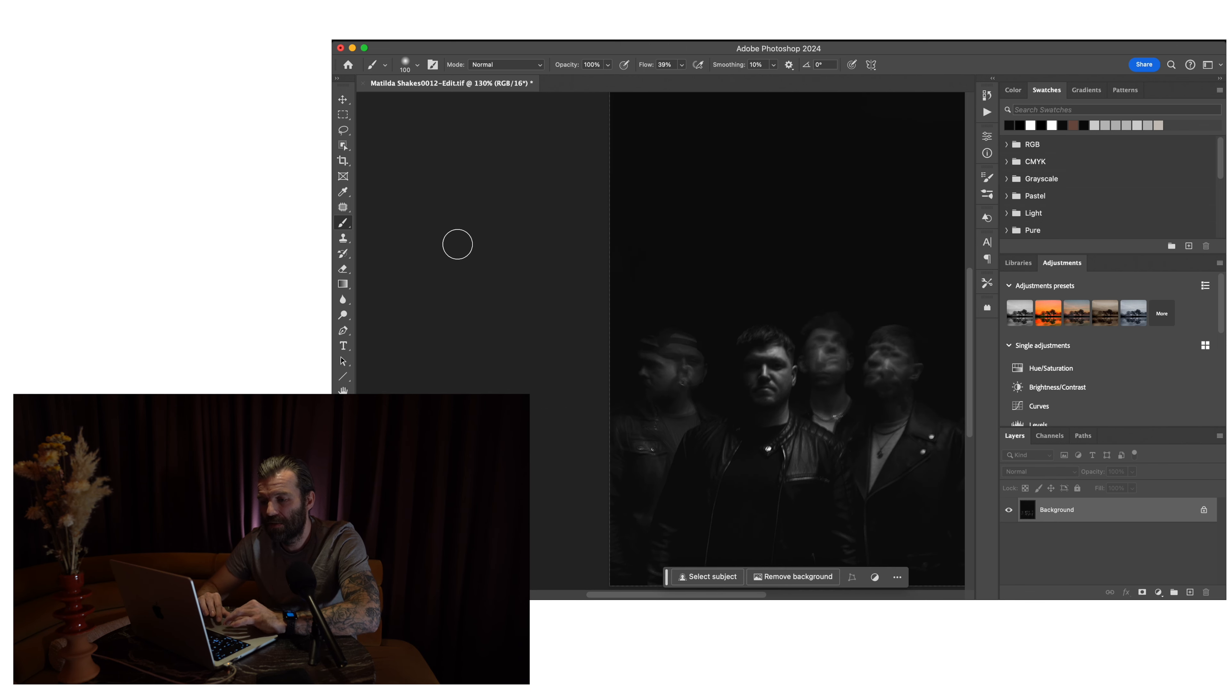
pyautogui.scroll(-3, 457, 244)
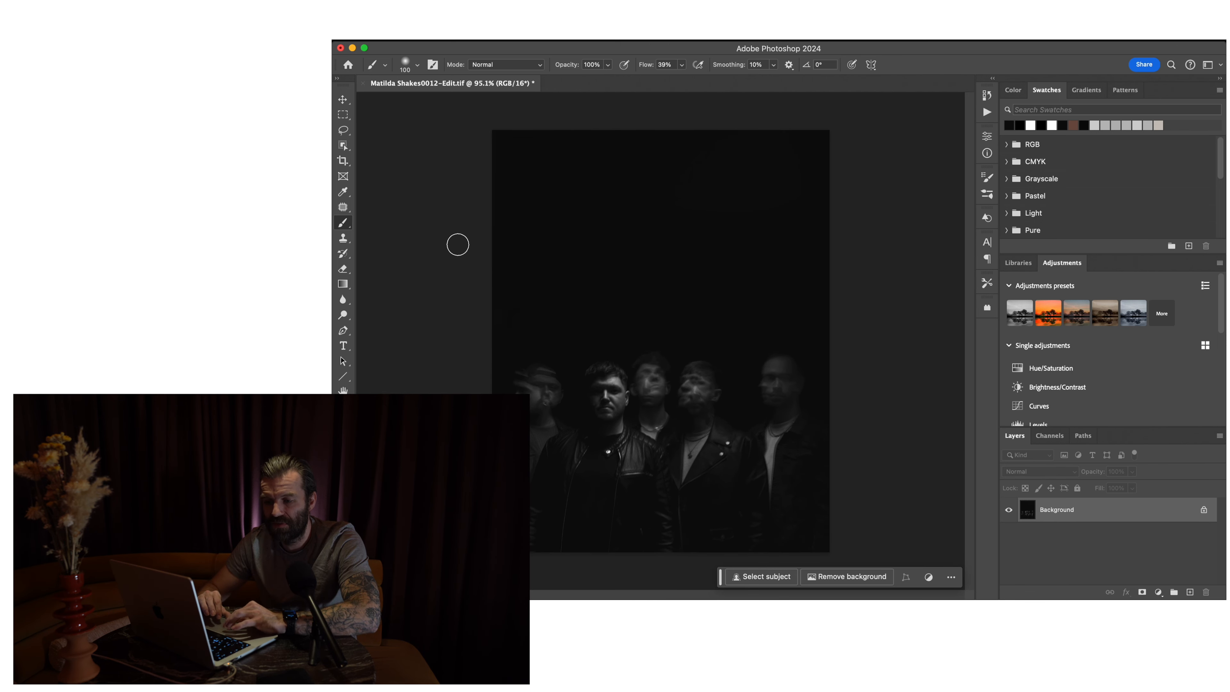
pyautogui.press('super+s')
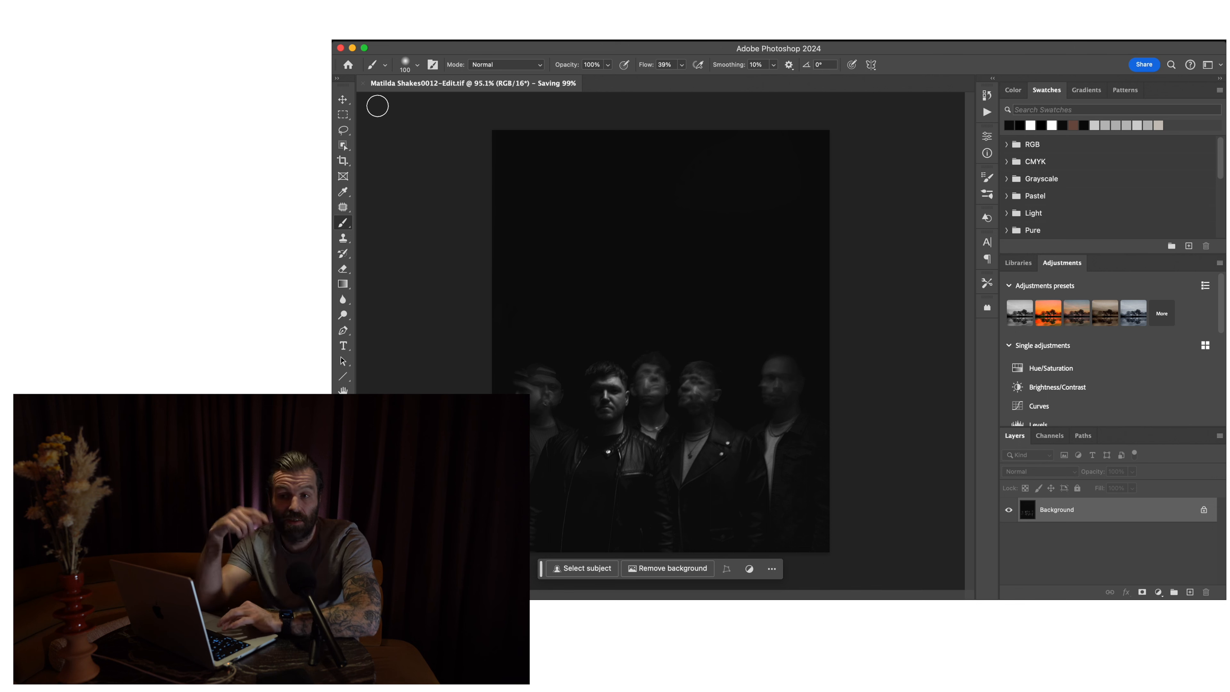
pyautogui.click(340, 48)
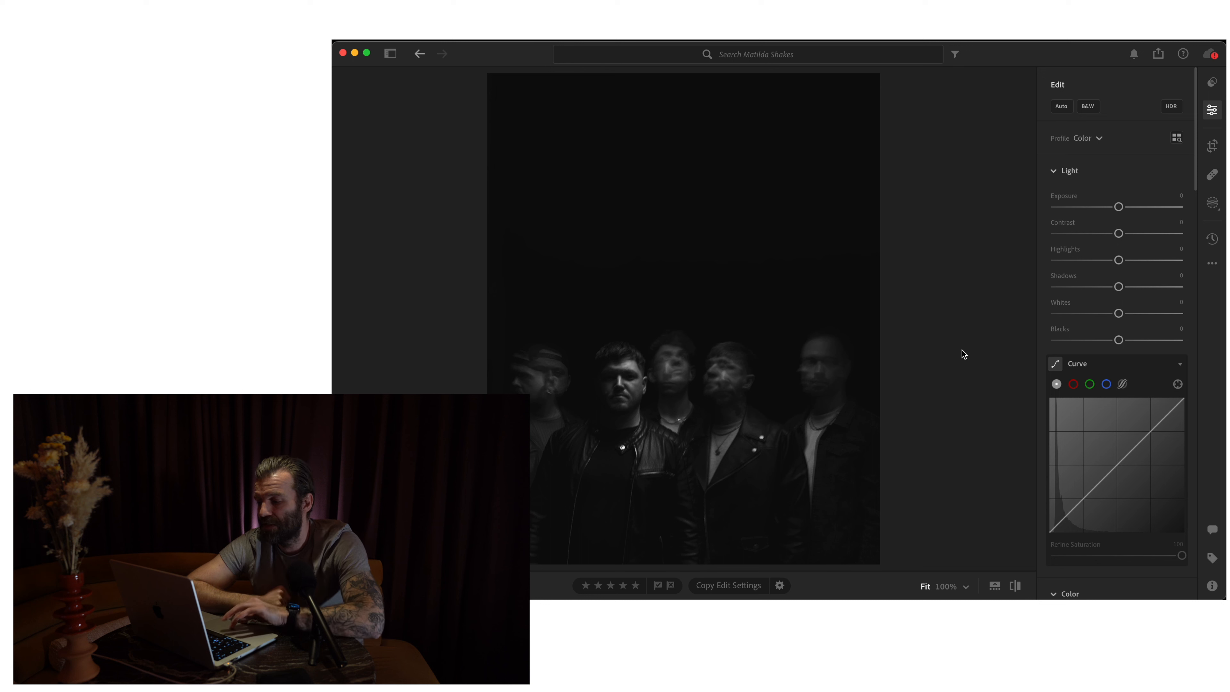
# Step: Review the edited TIF's file and camera information
pyautogui.click(1212, 586)
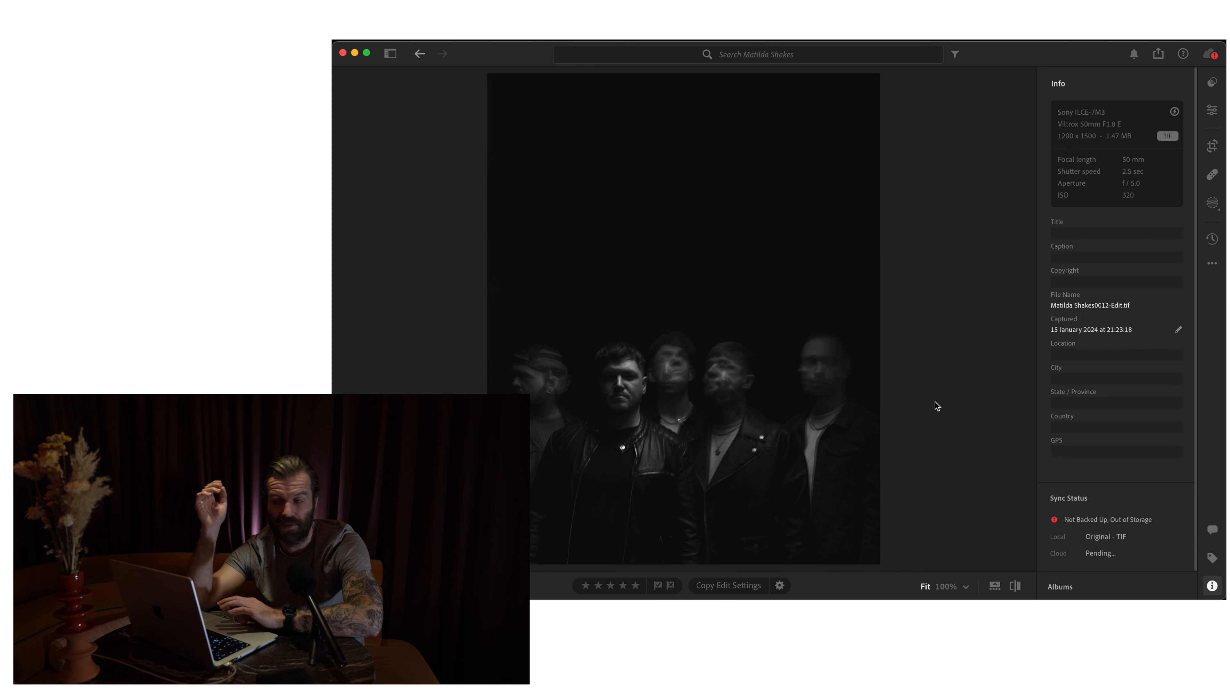
pyautogui.click(1212, 585)
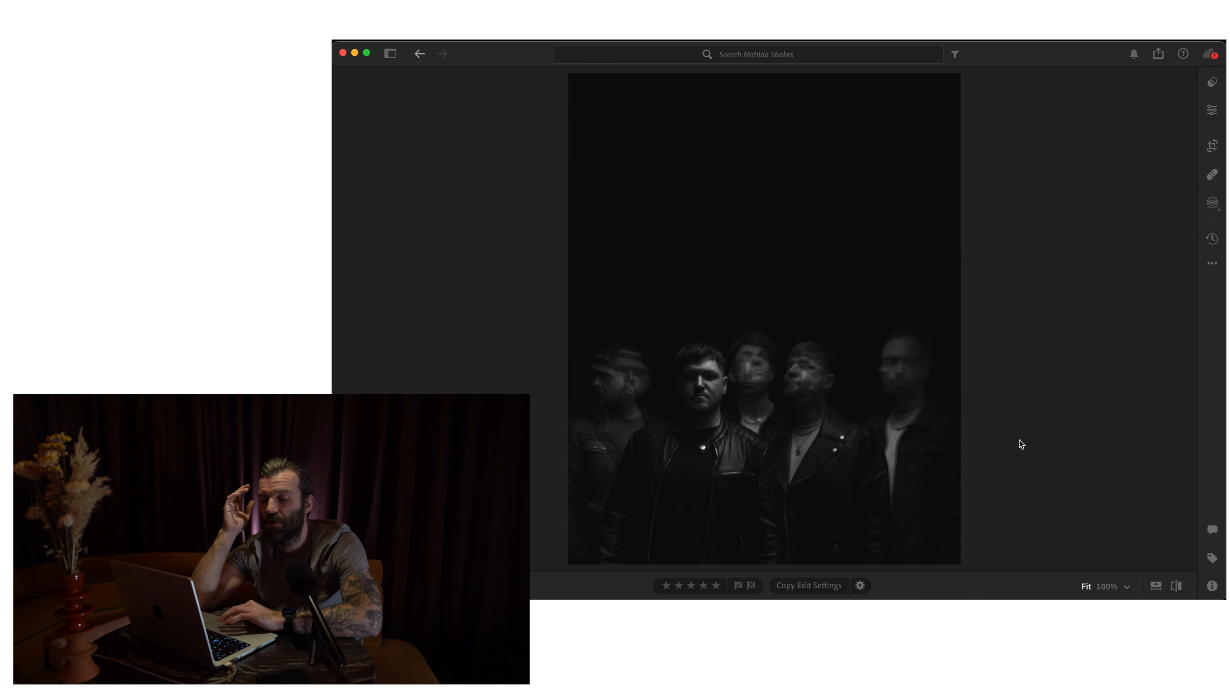
# Step: Create an Entire Person mask for Person 1, the blurred band member at the far left
pyautogui.click(1212, 204)
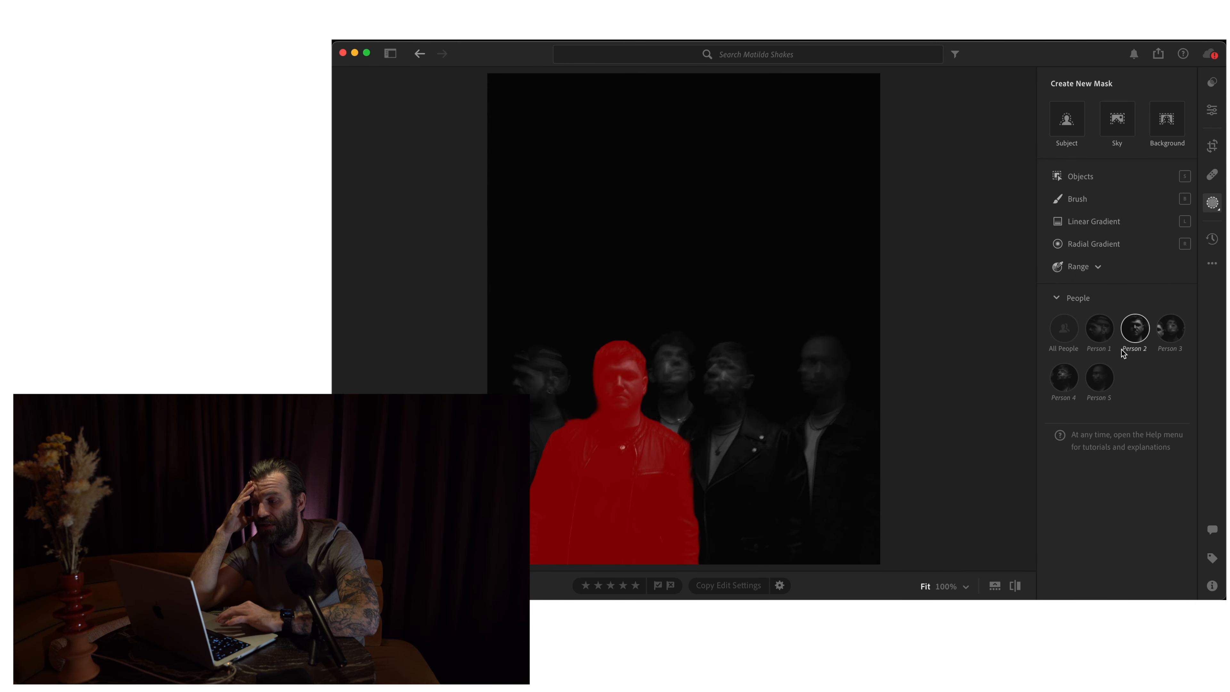
pyautogui.click(1098, 331)
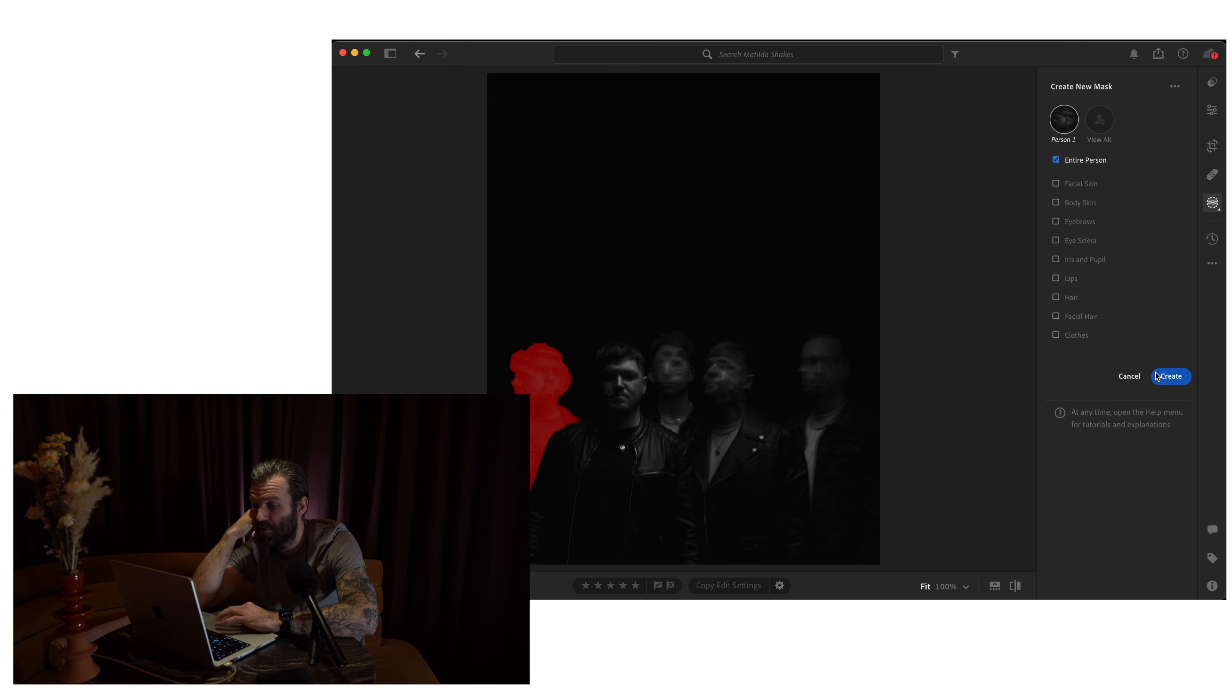
pyautogui.click(1170, 376)
# Step: Set the Person 1 mask's Exposure to +0.20, Contrast to +11, Shadows to -52 and Whites to -13
pyautogui.moveTo(1115, 241); pyautogui.dragTo(1124, 242)
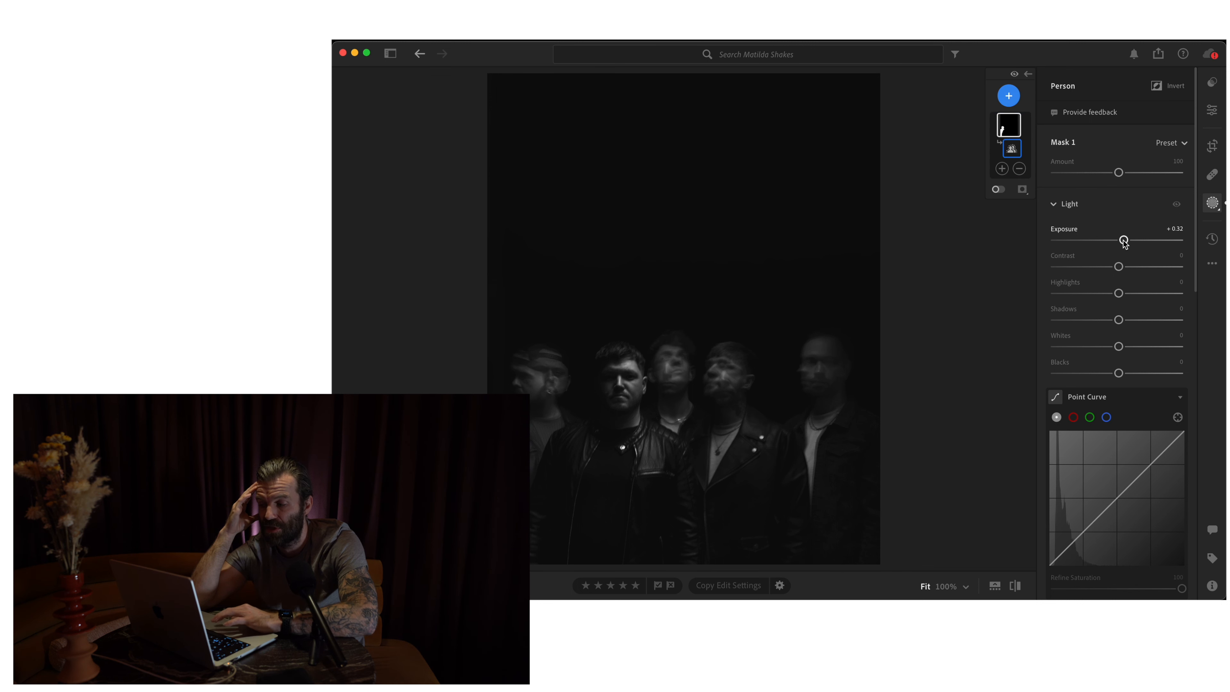
pyautogui.moveTo(1118, 320); pyautogui.dragTo(1085, 321)
pyautogui.moveTo(1118, 266)
pyautogui.mouseDown()
pyautogui.moveTo(1138, 270)
pyautogui.moveTo(1123, 241)
pyautogui.moveTo(1126, 267)
pyautogui.mouseUp()
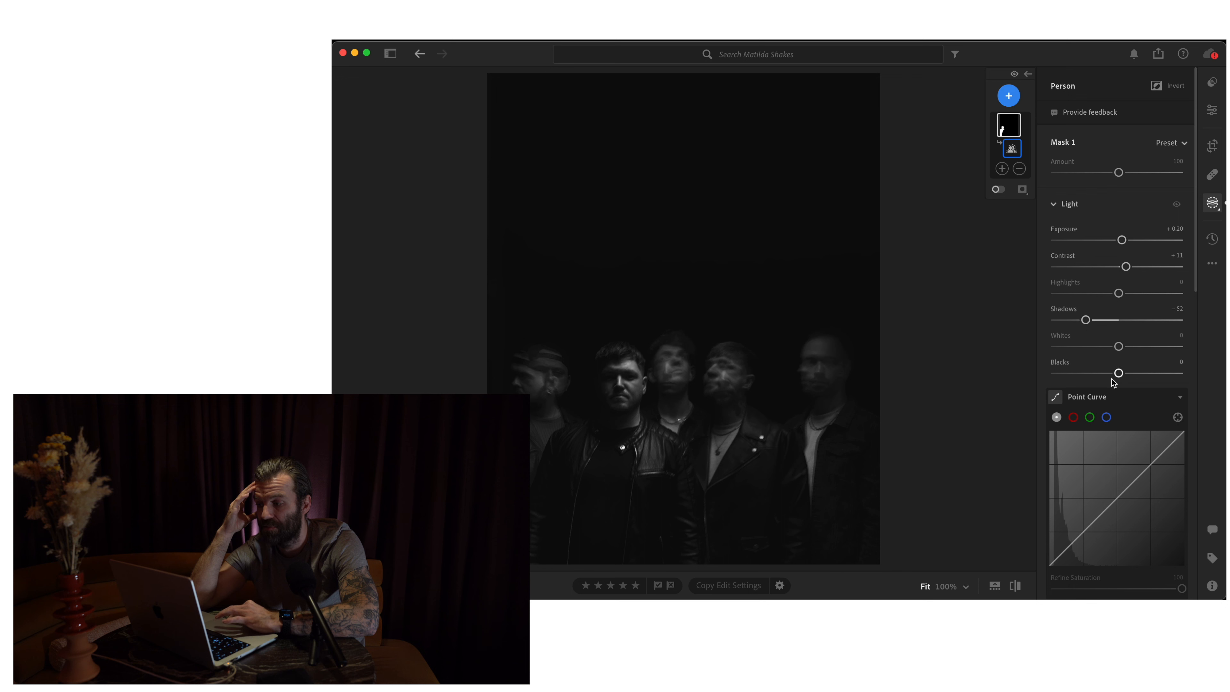
pyautogui.moveTo(1118, 373); pyautogui.dragTo(1110, 348)
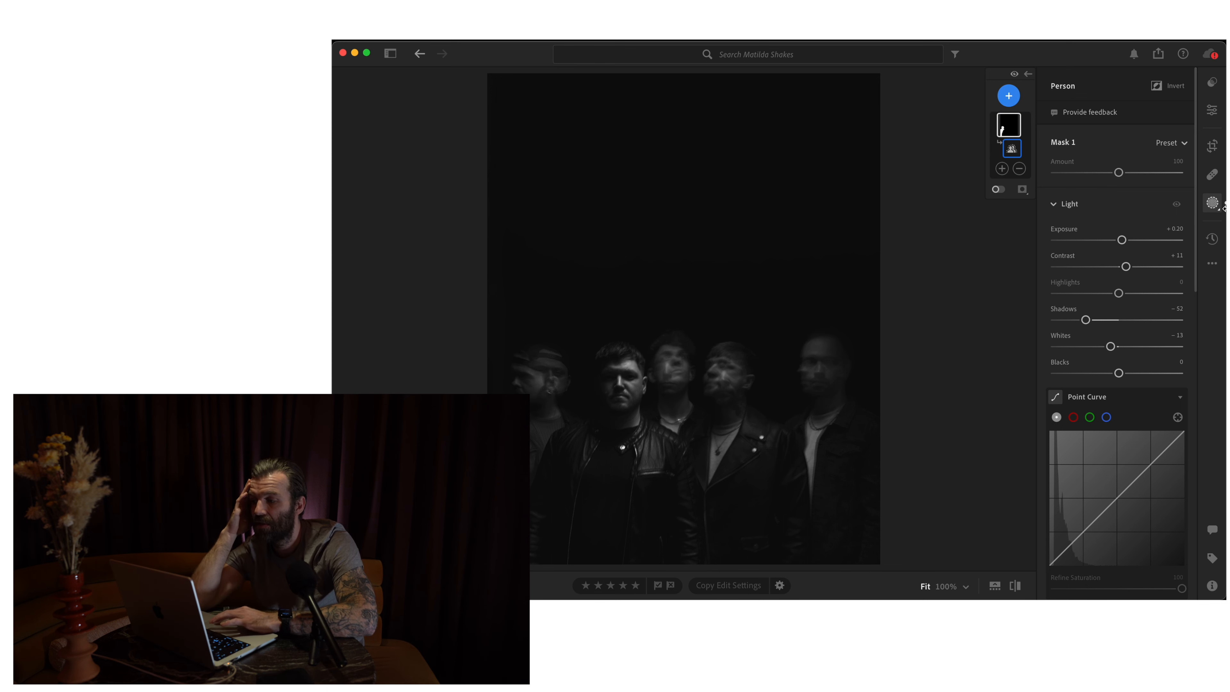
# Step: Create an Entire Person mask for Person 5 at the far right with Exposure +0.20, Contrast +12 and Shadows -4
pyautogui.click(1017, 99)
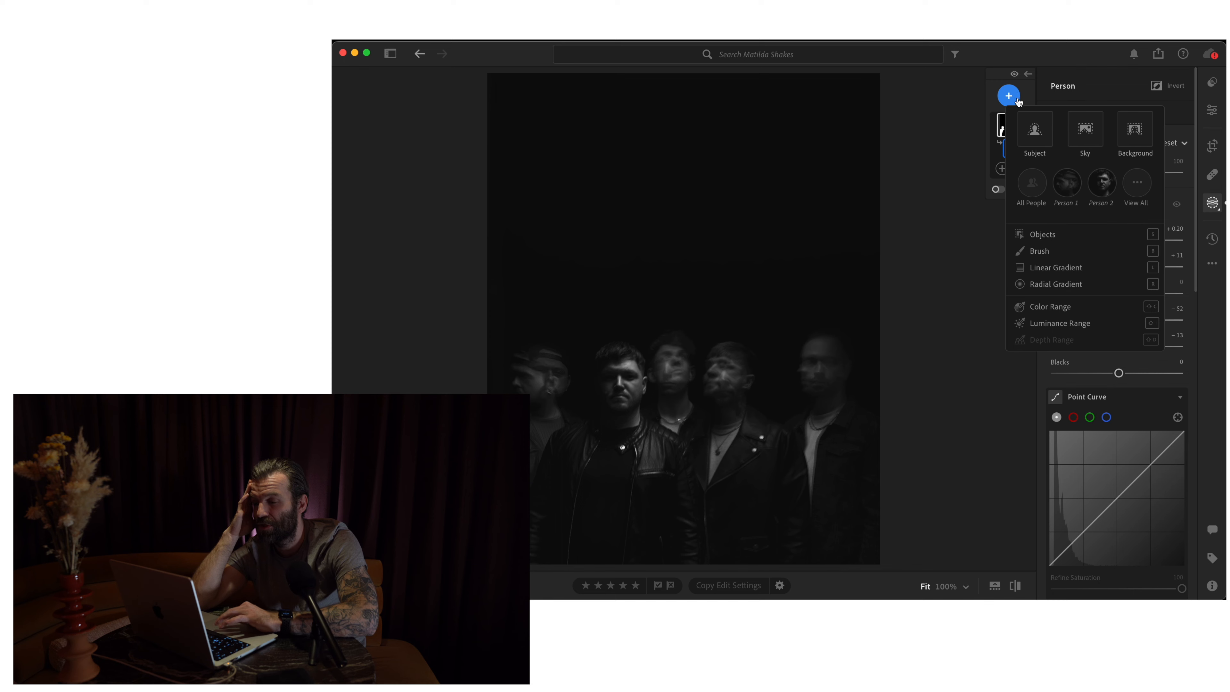
pyautogui.click(1136, 183)
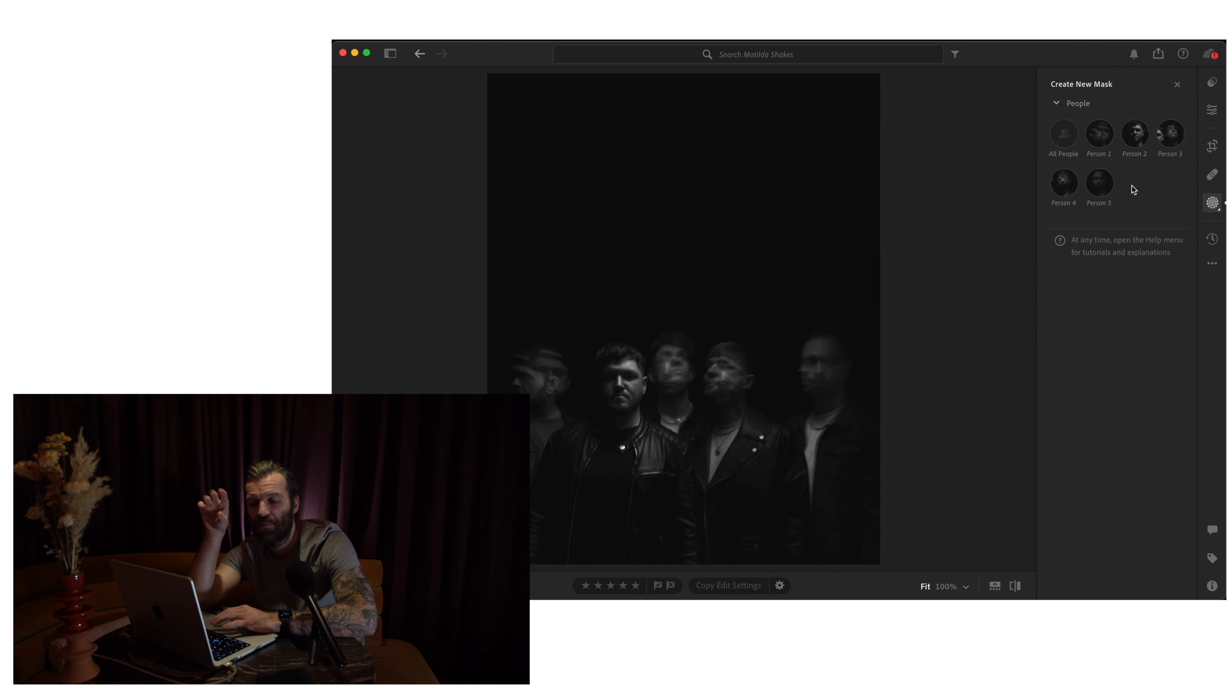
pyautogui.click(1099, 183)
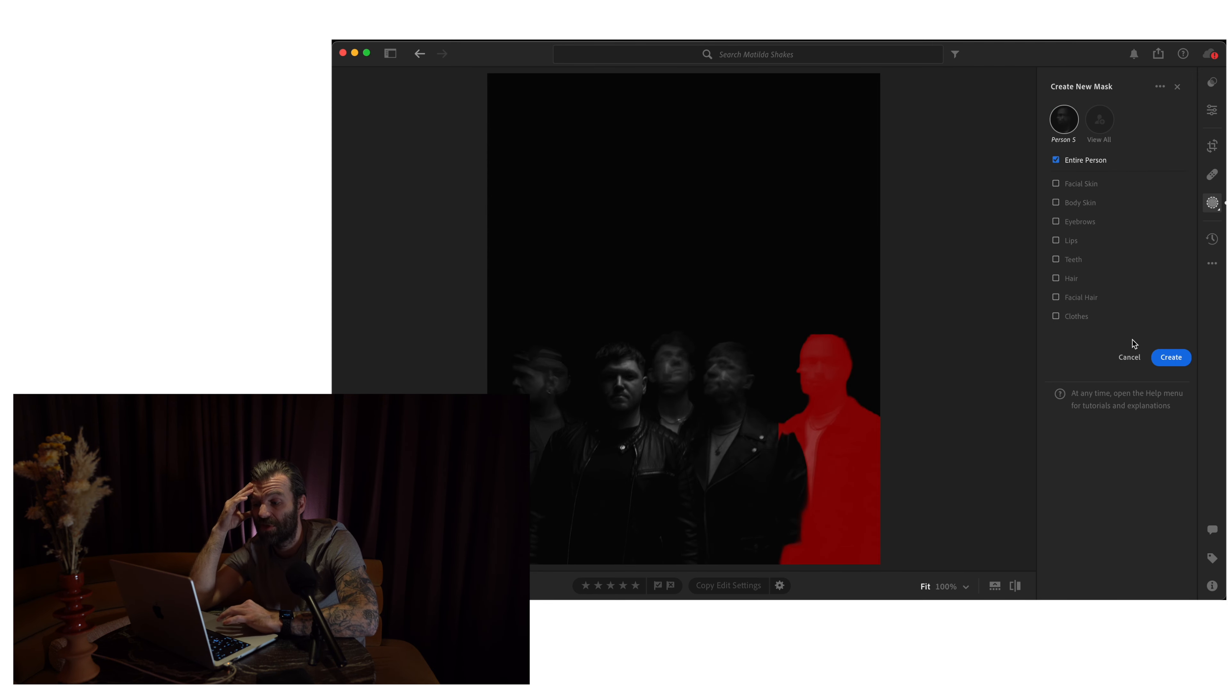
pyautogui.click(1173, 359)
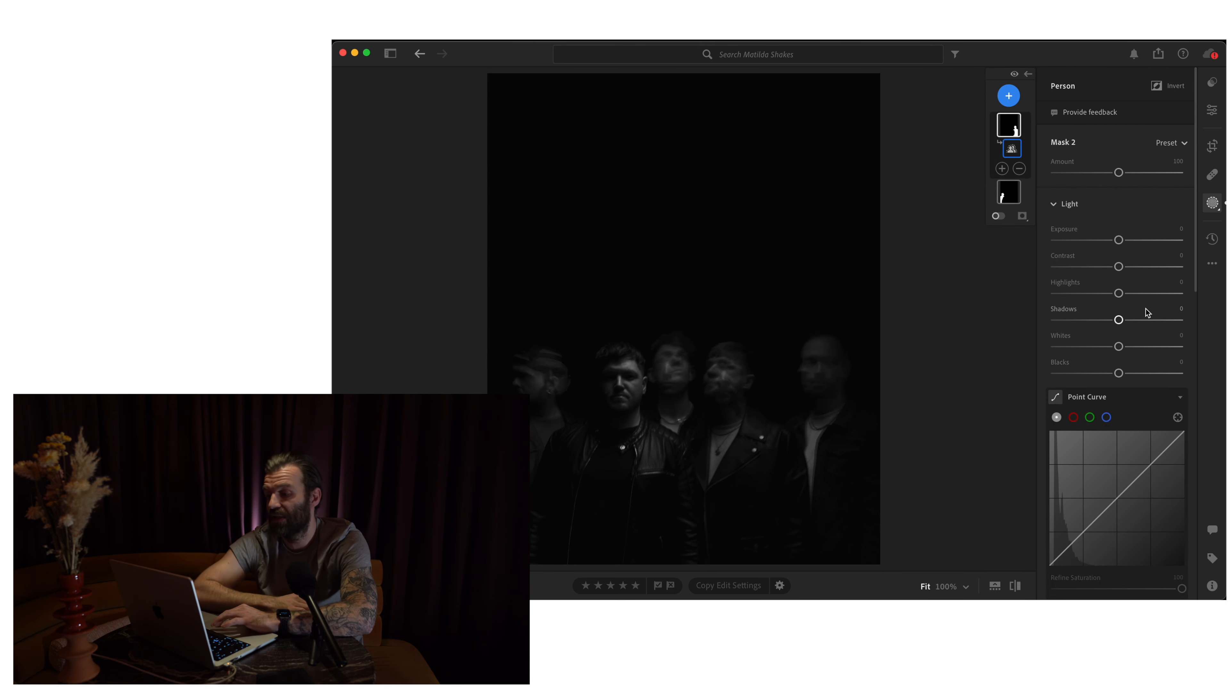
pyautogui.moveTo(1118, 240); pyautogui.dragTo(1125, 267)
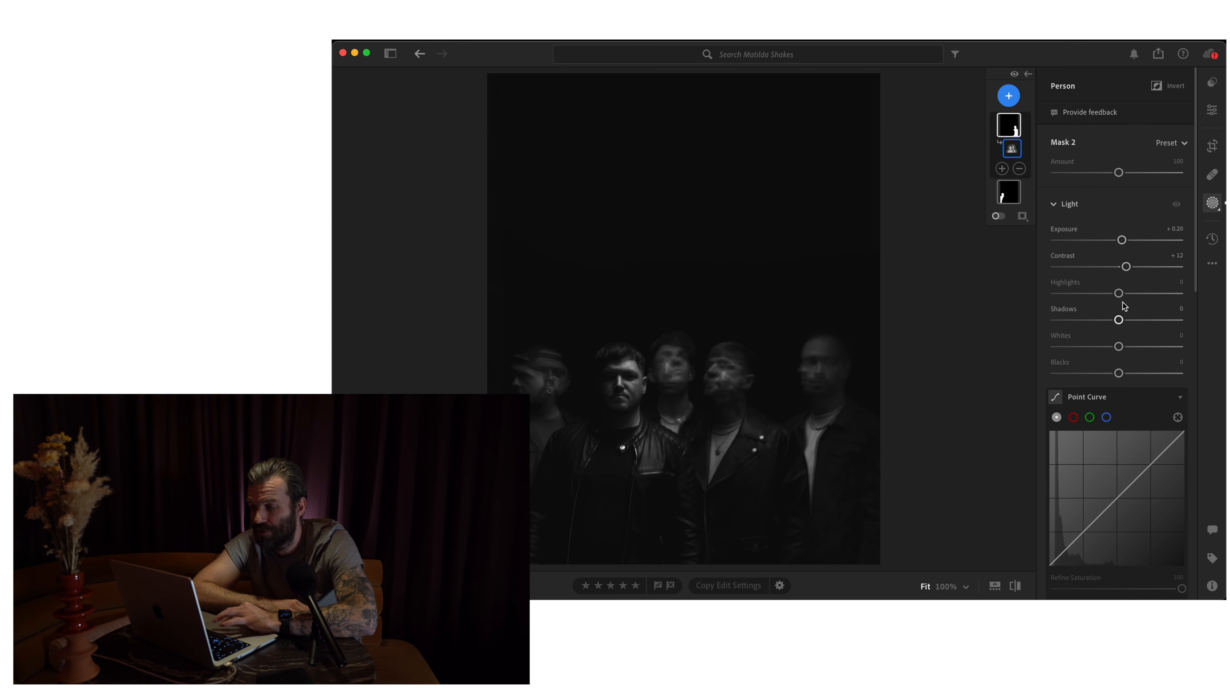
pyautogui.moveTo(1118, 320); pyautogui.dragTo(1116, 321)
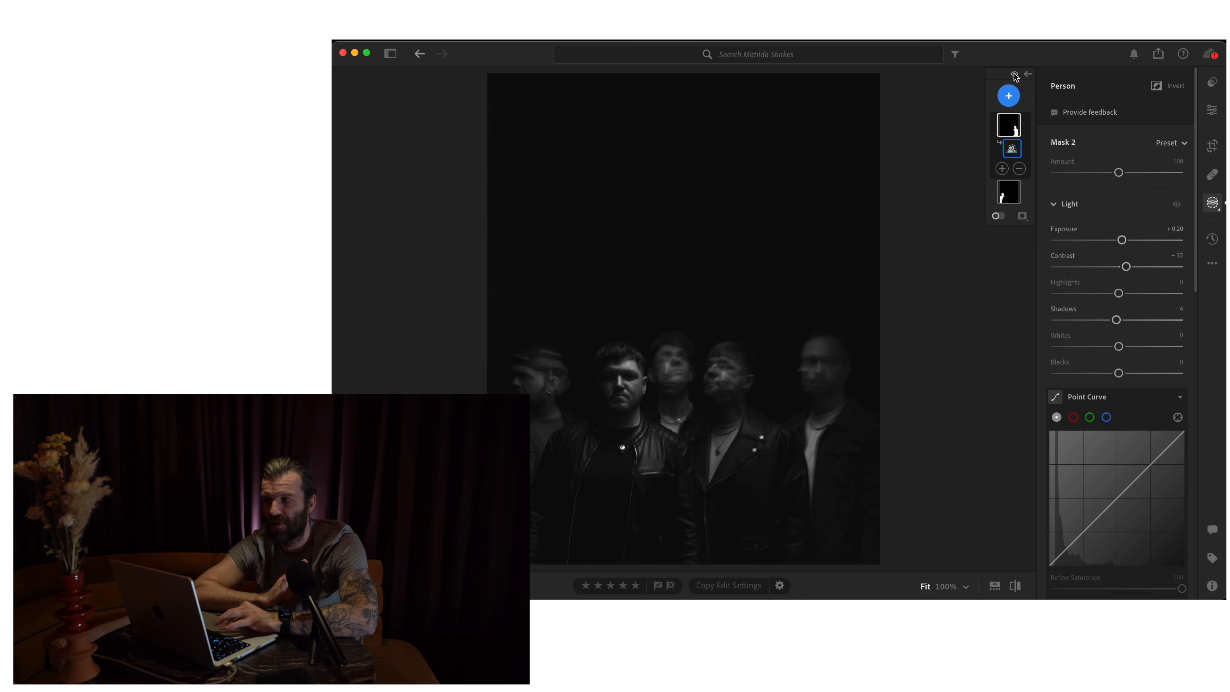
# Step: Create an Entire Person mask for Person 3, the blurred middle band member, with Exposure +0.24 and Shadows -11
pyautogui.click(1008, 95)
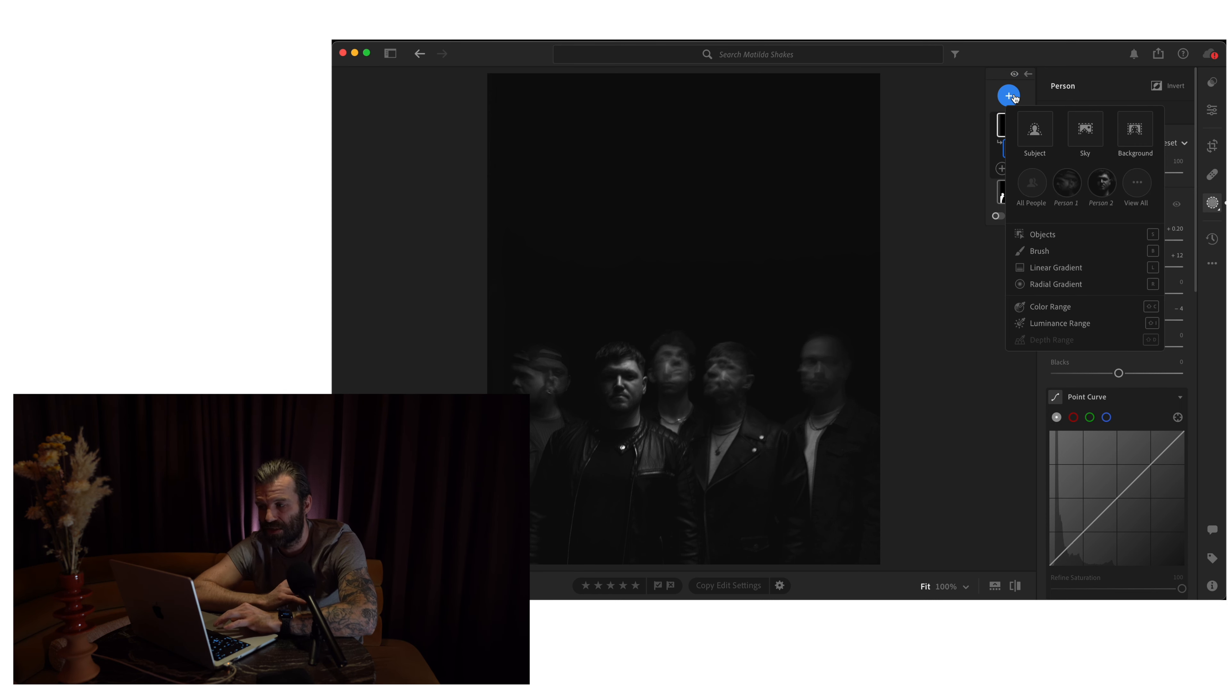
pyautogui.click(1129, 186)
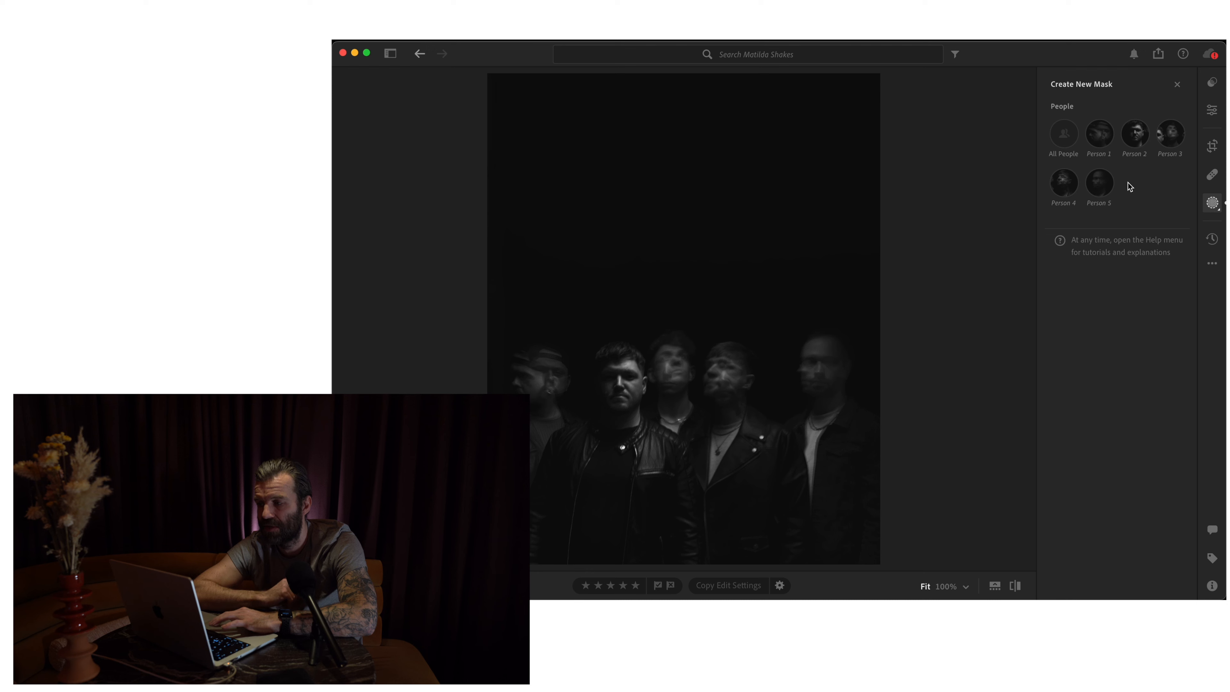
pyautogui.click(1167, 143)
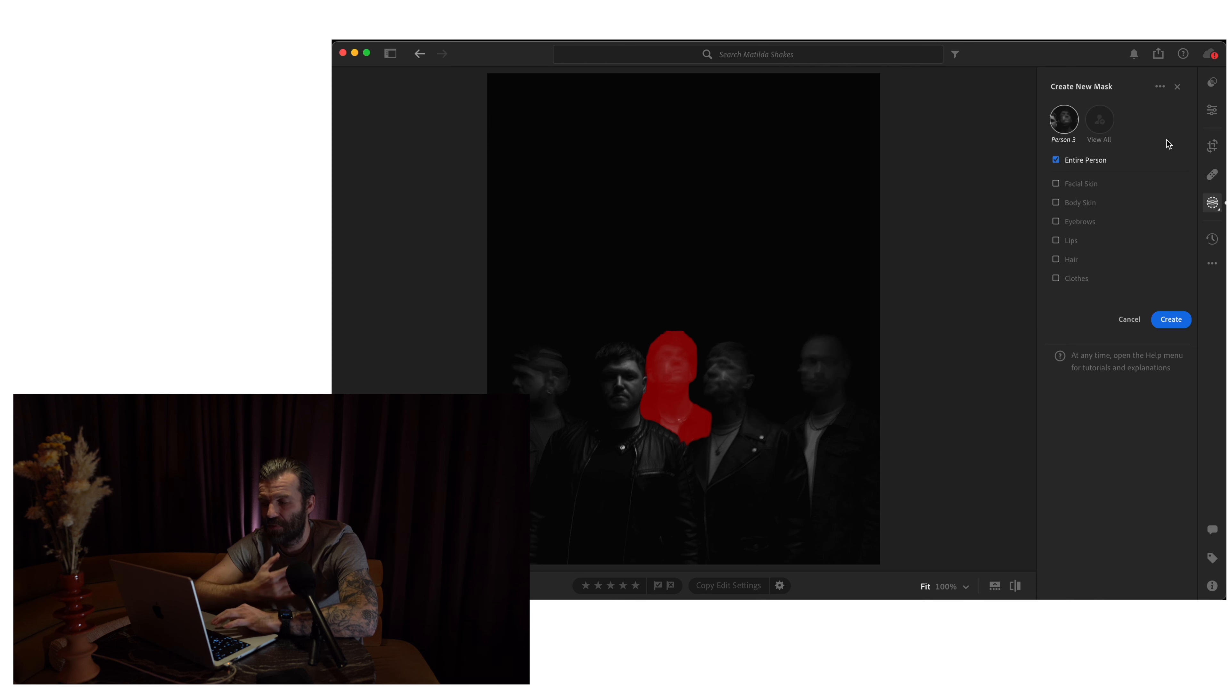
pyautogui.click(1171, 319)
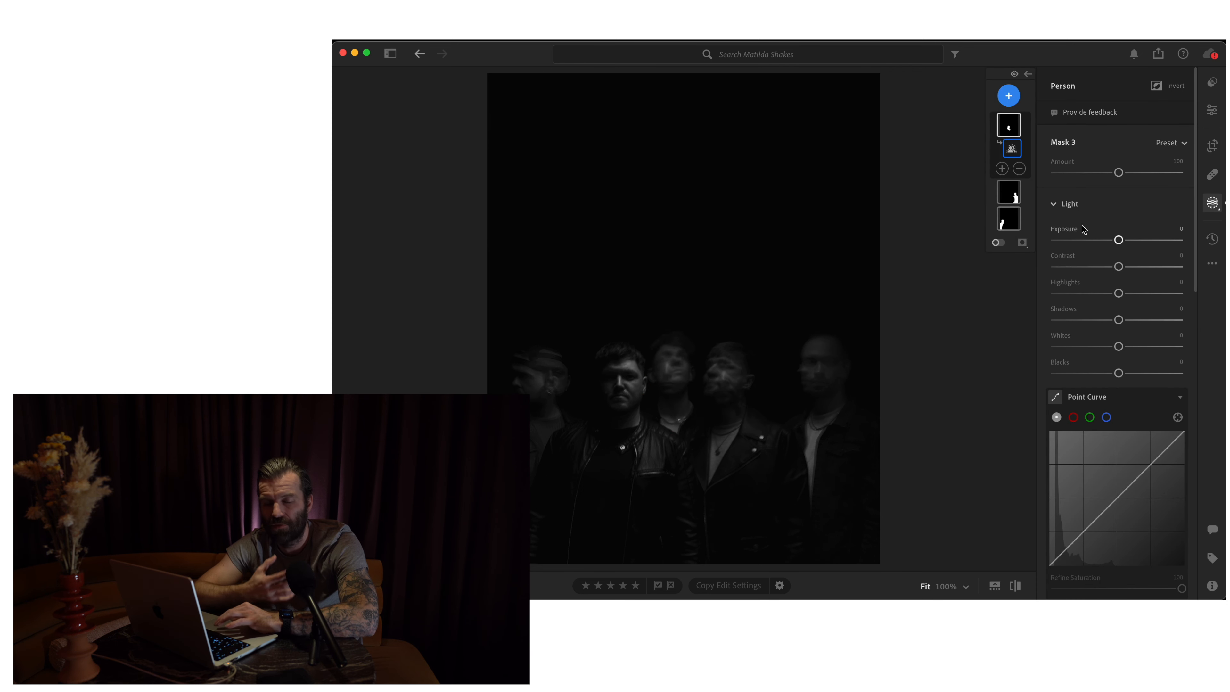
pyautogui.moveTo(1119, 240); pyautogui.dragTo(1122, 241)
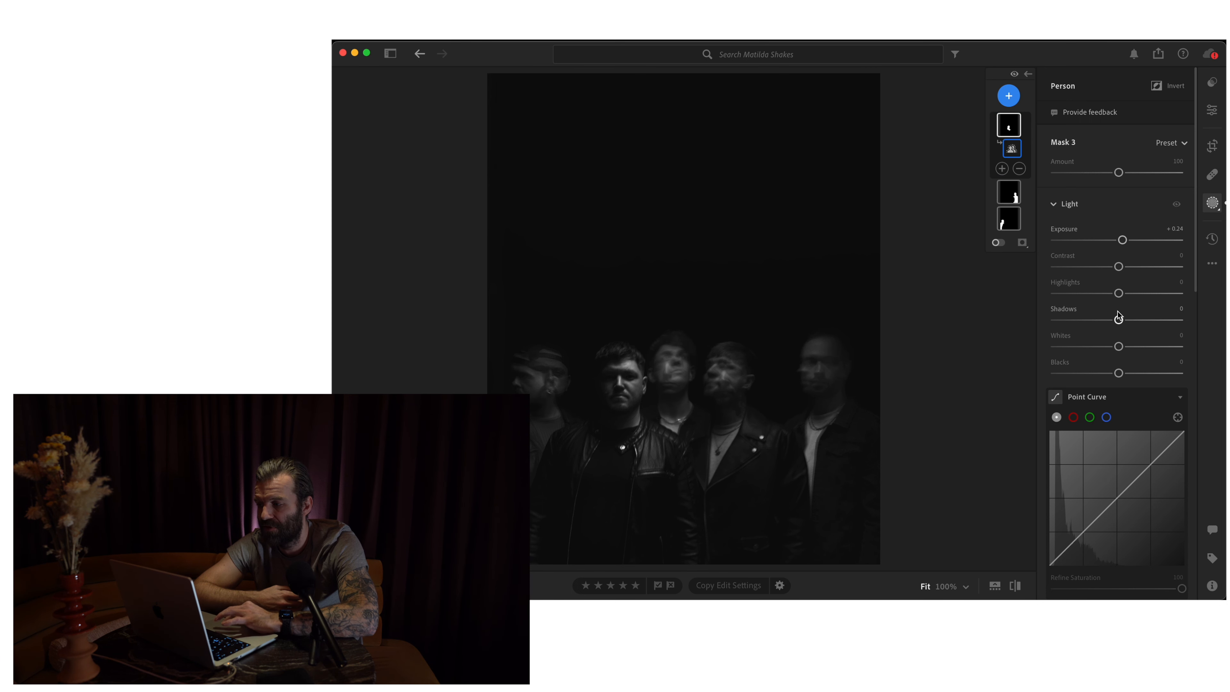
pyautogui.moveTo(1118, 320); pyautogui.dragTo(1112, 321)
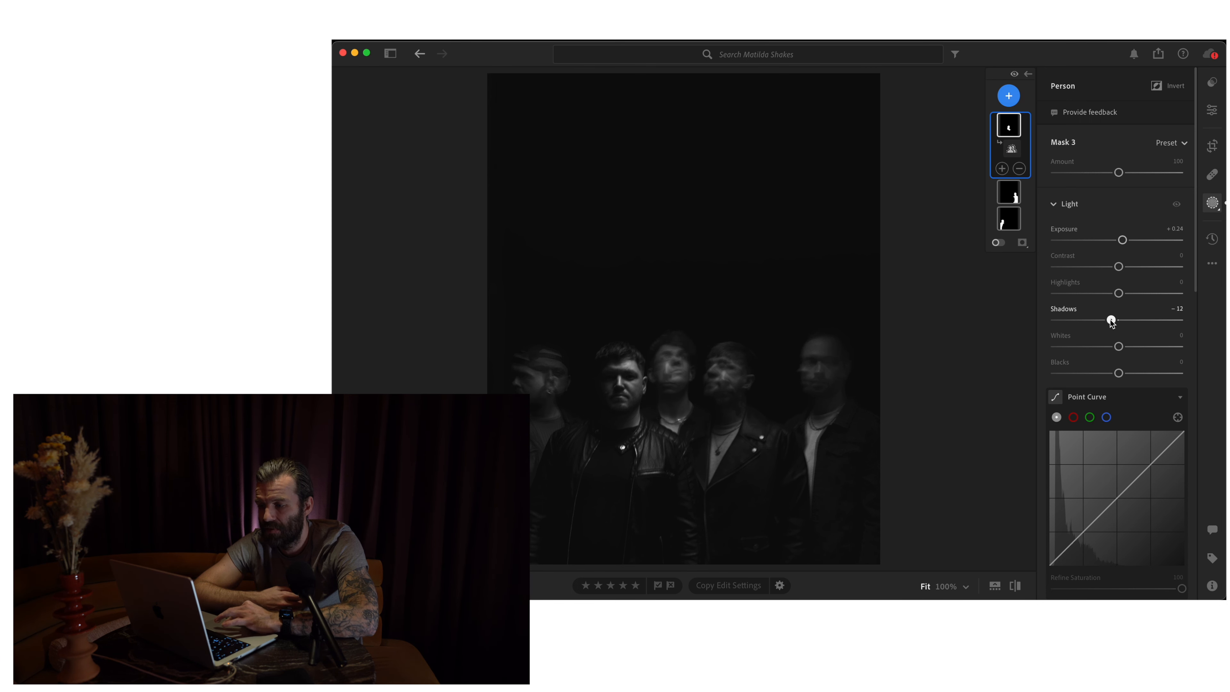
pyautogui.click(1212, 84)
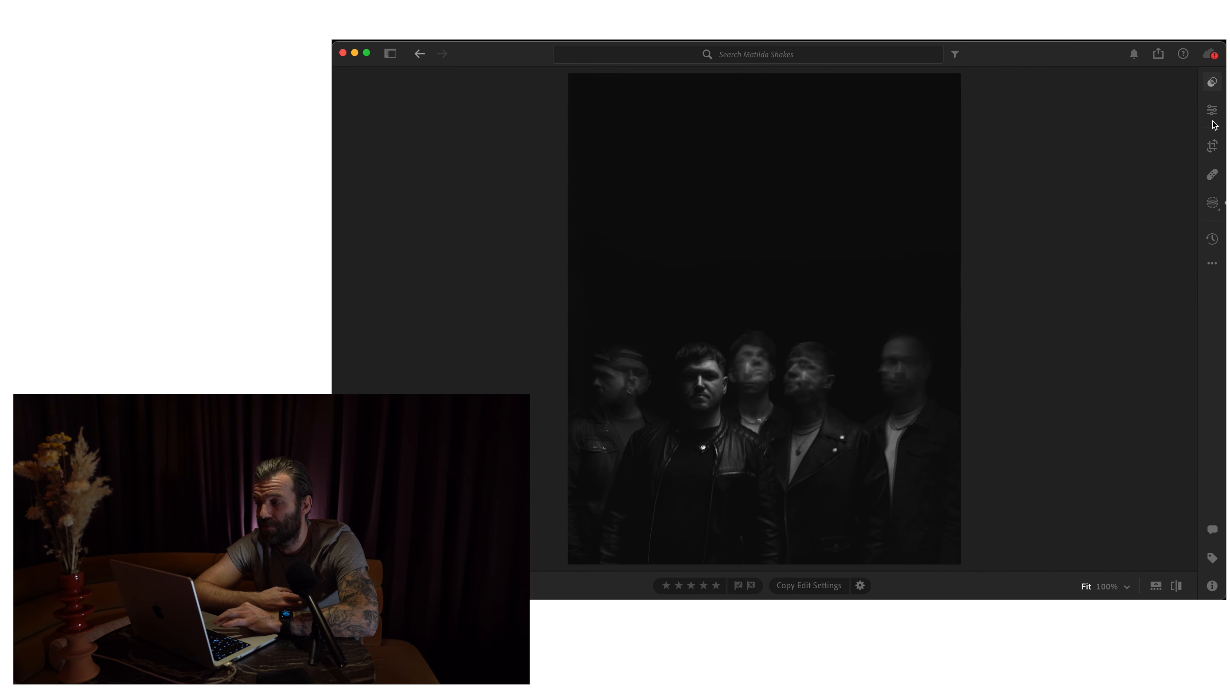
pyautogui.click(1212, 111)
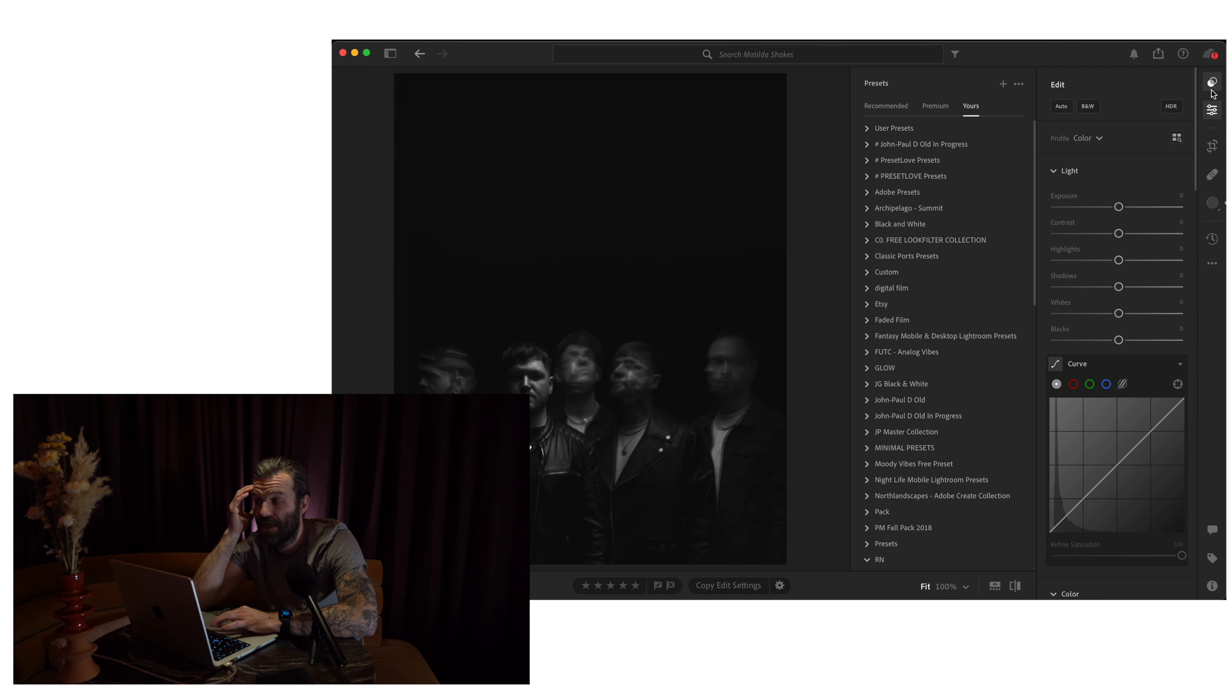
pyautogui.click(1212, 83)
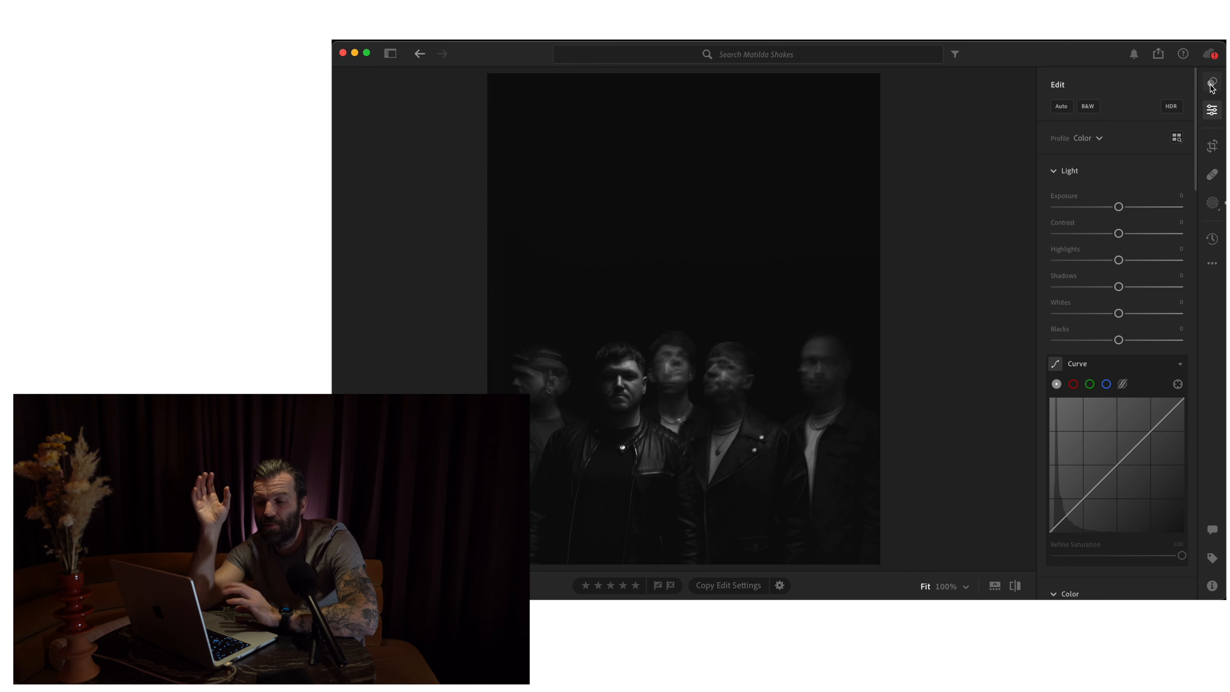
# Step: Create an Entire Person mask for Person 2, the sharp band member standing in front
pyautogui.click(632, 389)
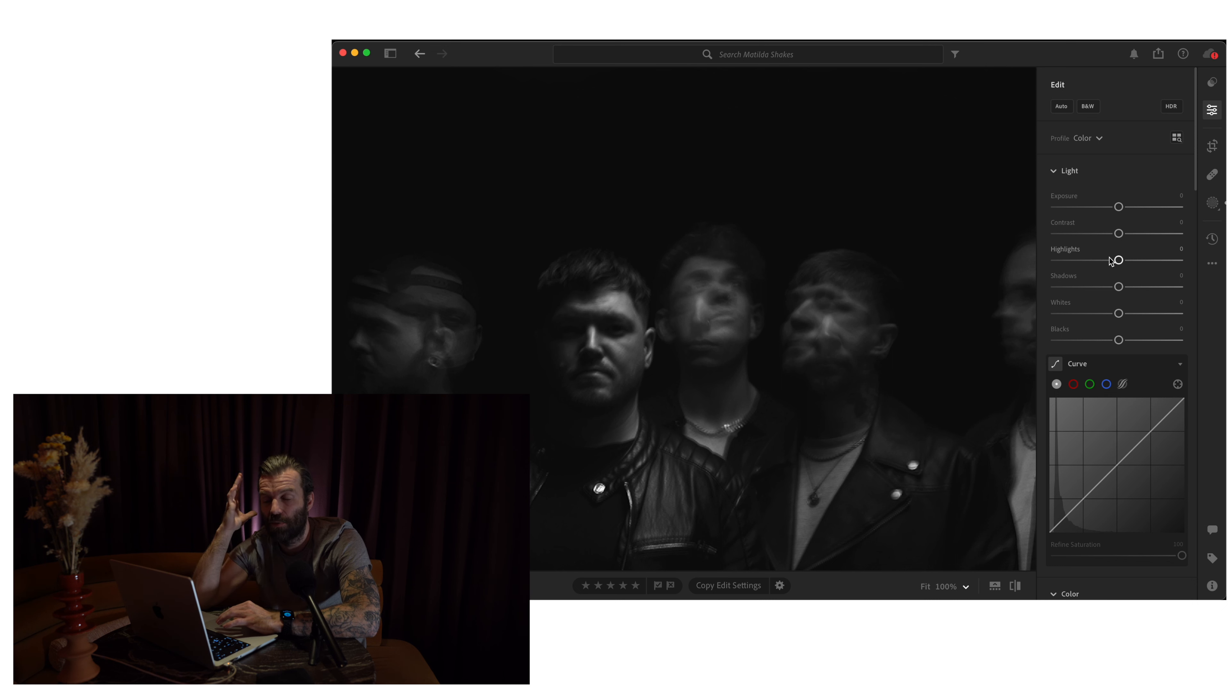
pyautogui.click(1212, 203)
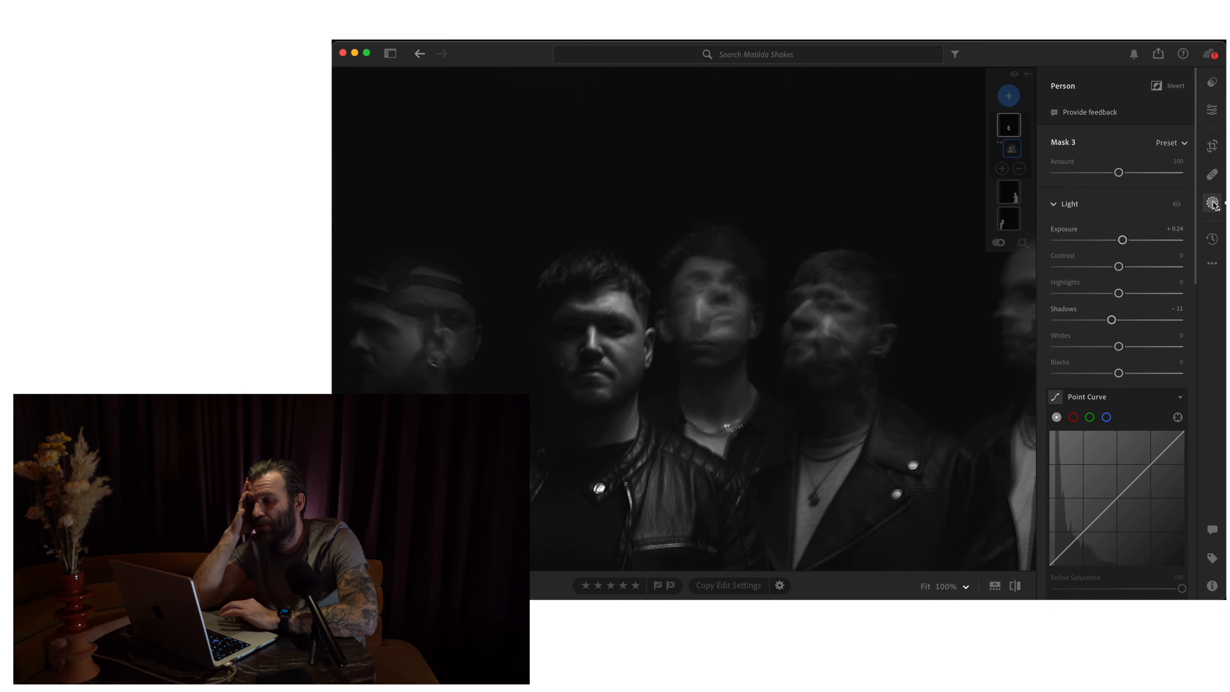
pyautogui.click(1010, 97)
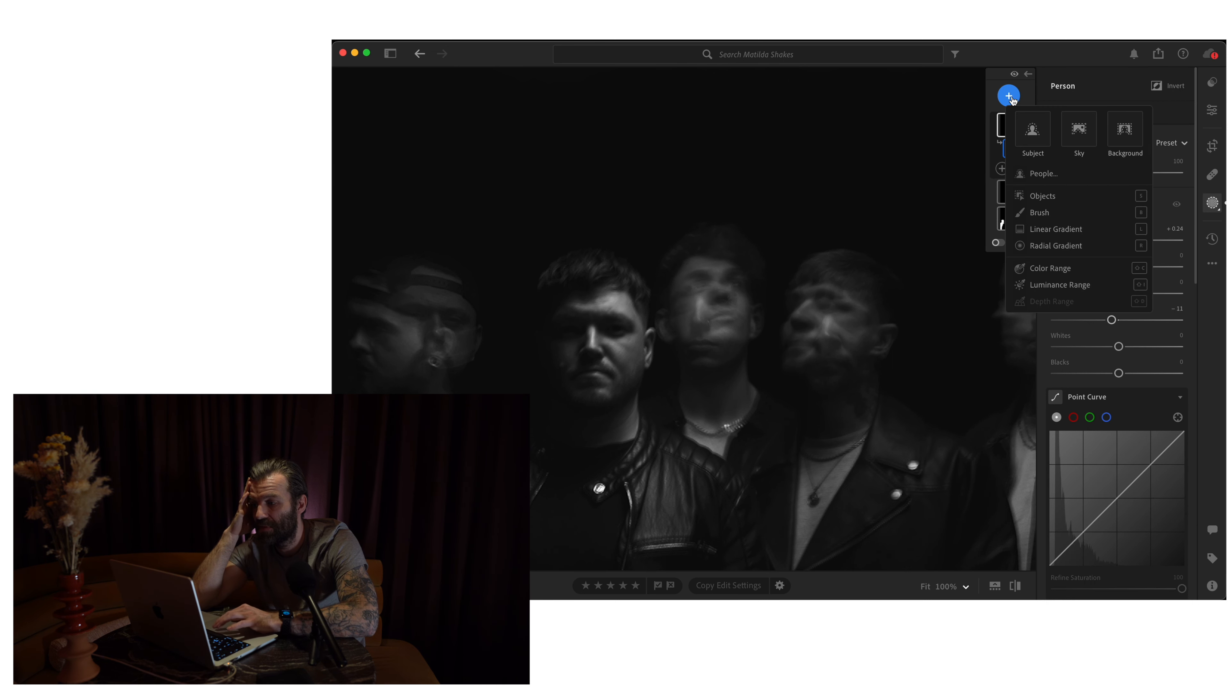
pyautogui.click(1038, 174)
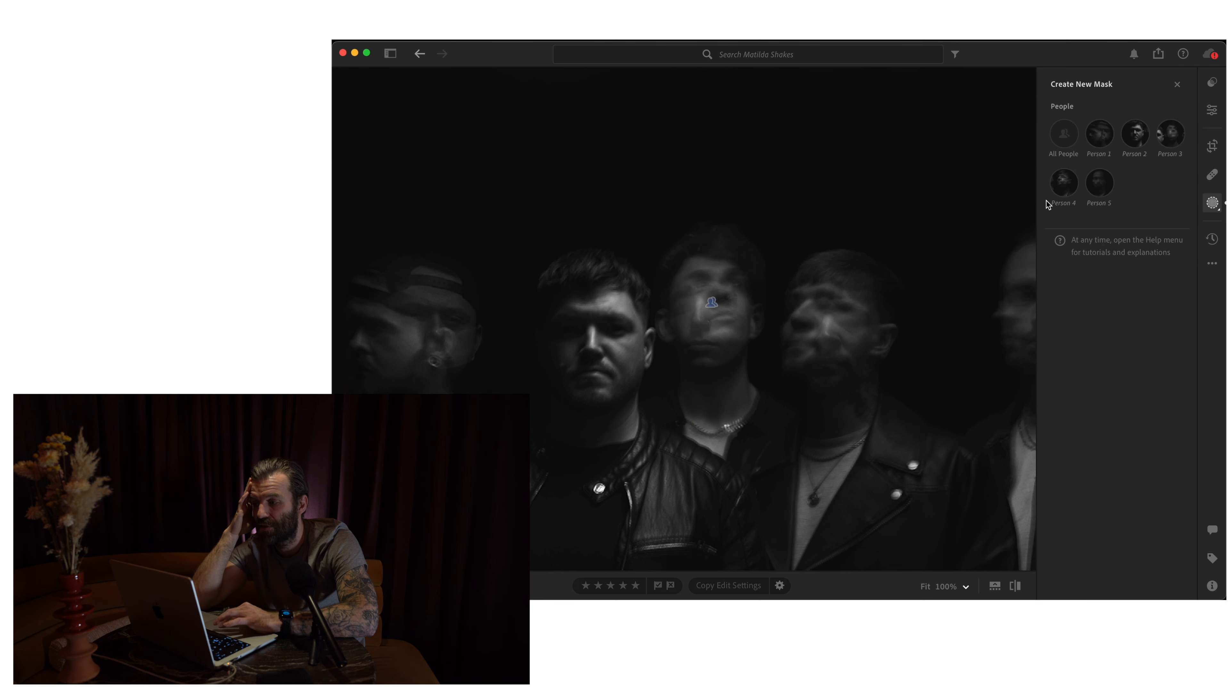
pyautogui.click(1134, 135)
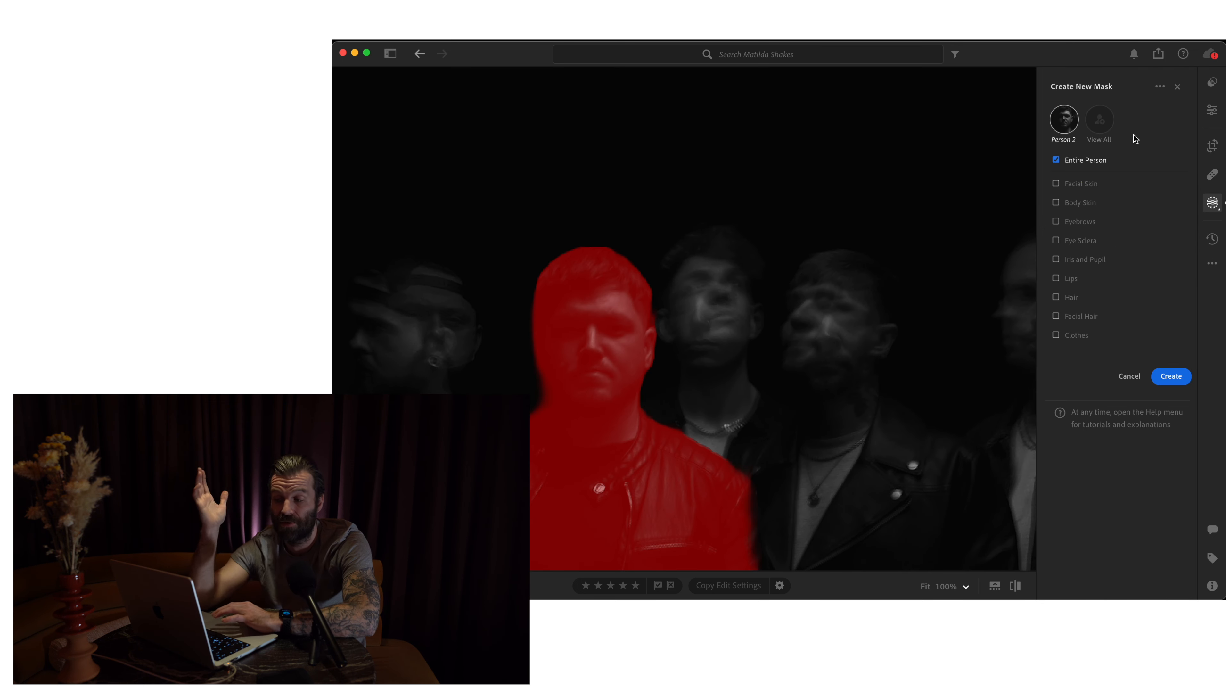
pyautogui.click(1170, 378)
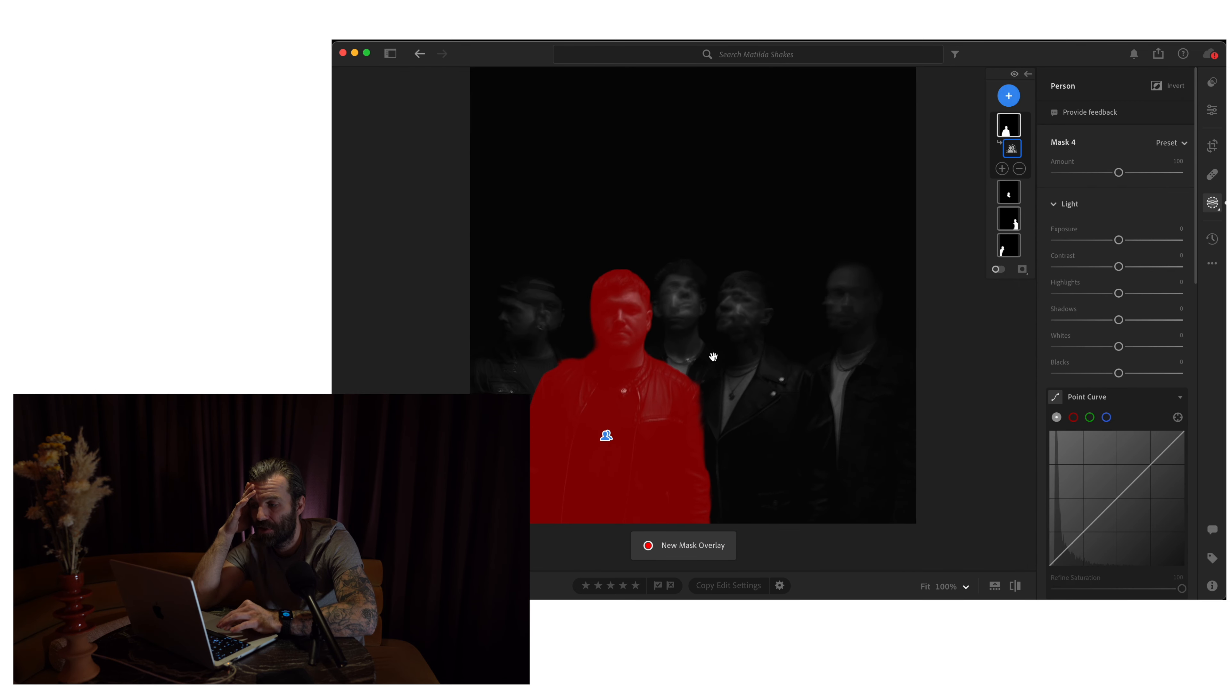
# Step: Set the Person 2 mask's Clarity to +42 and Sharpness to +30
pyautogui.scroll(-10, 1089, 324)
pyautogui.scroll(-7, 1099, 310)
pyautogui.moveTo(1118, 369); pyautogui.dragTo(1146, 371)
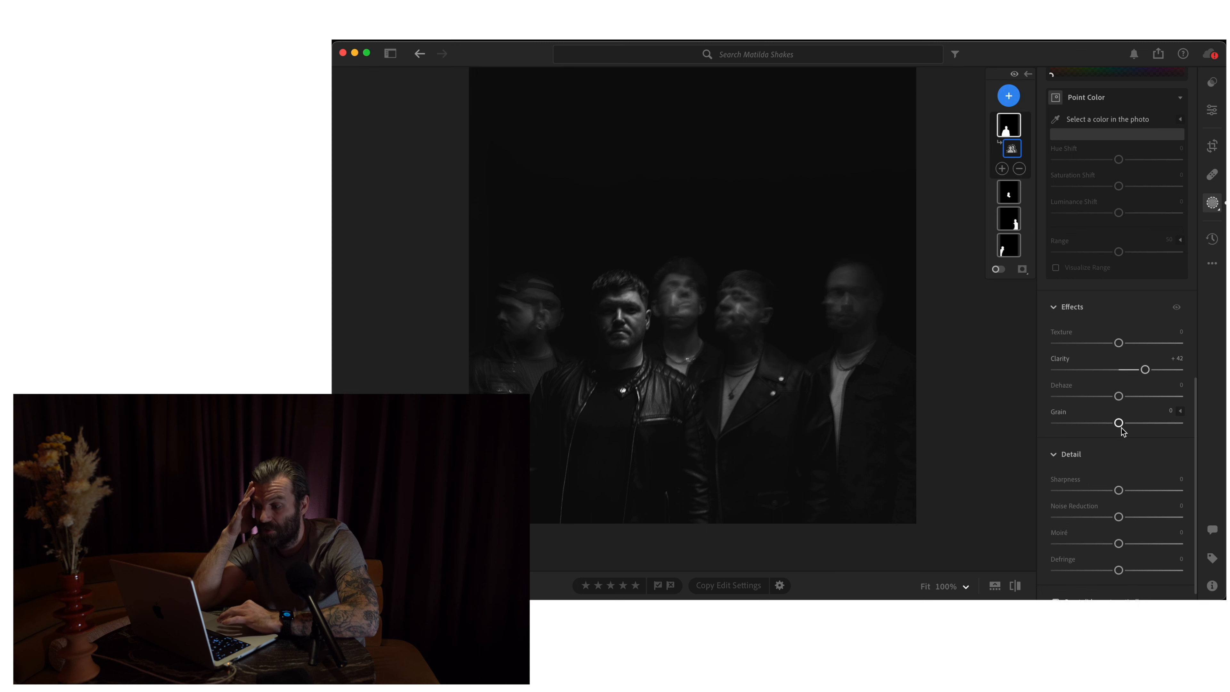
pyautogui.scroll(-1, 1122, 434)
pyautogui.moveTo(1118, 475); pyautogui.dragTo(1139, 478)
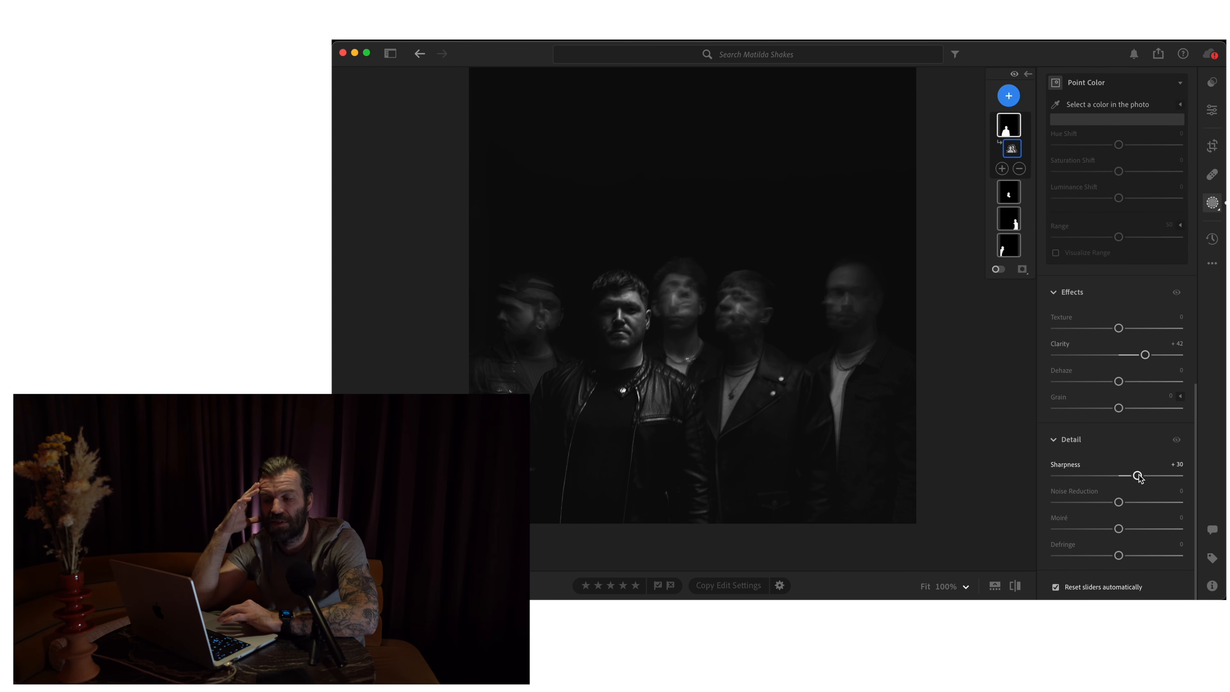
# Step: Add Grain of 10 to the whole photo, adjust the grain's size and roughness, and return to the full-image view
pyautogui.click(1212, 110)
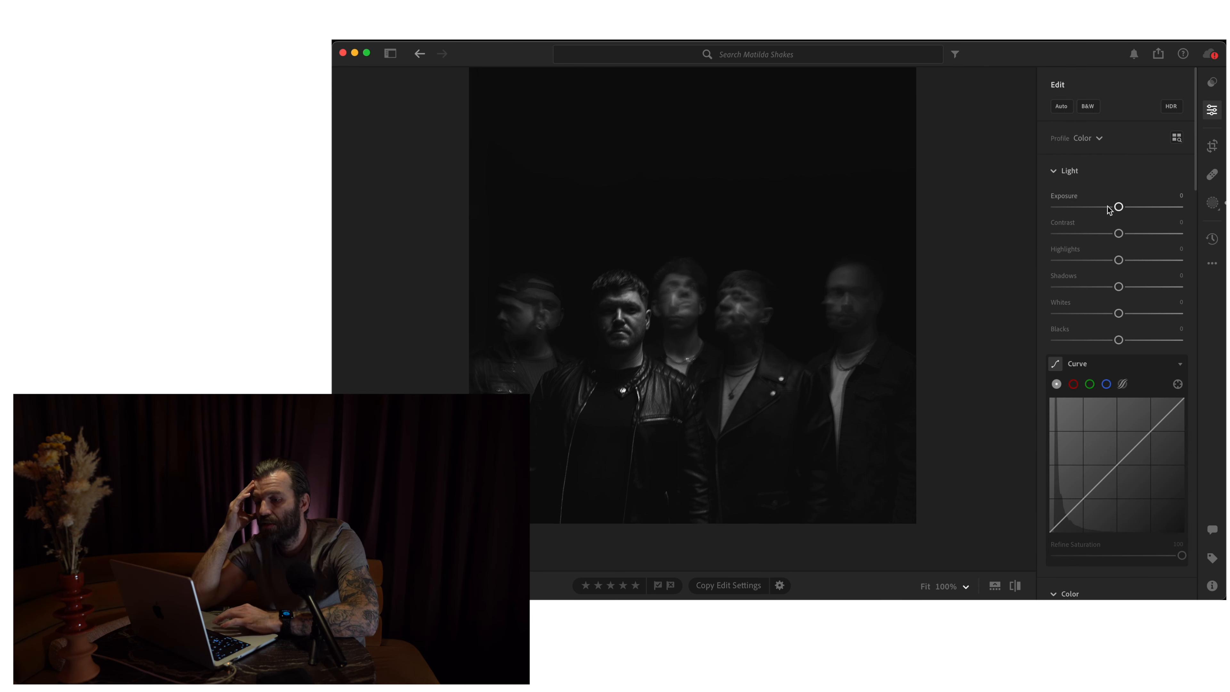
pyautogui.scroll(-15, 1106, 206)
pyautogui.scroll(-10, 1107, 206)
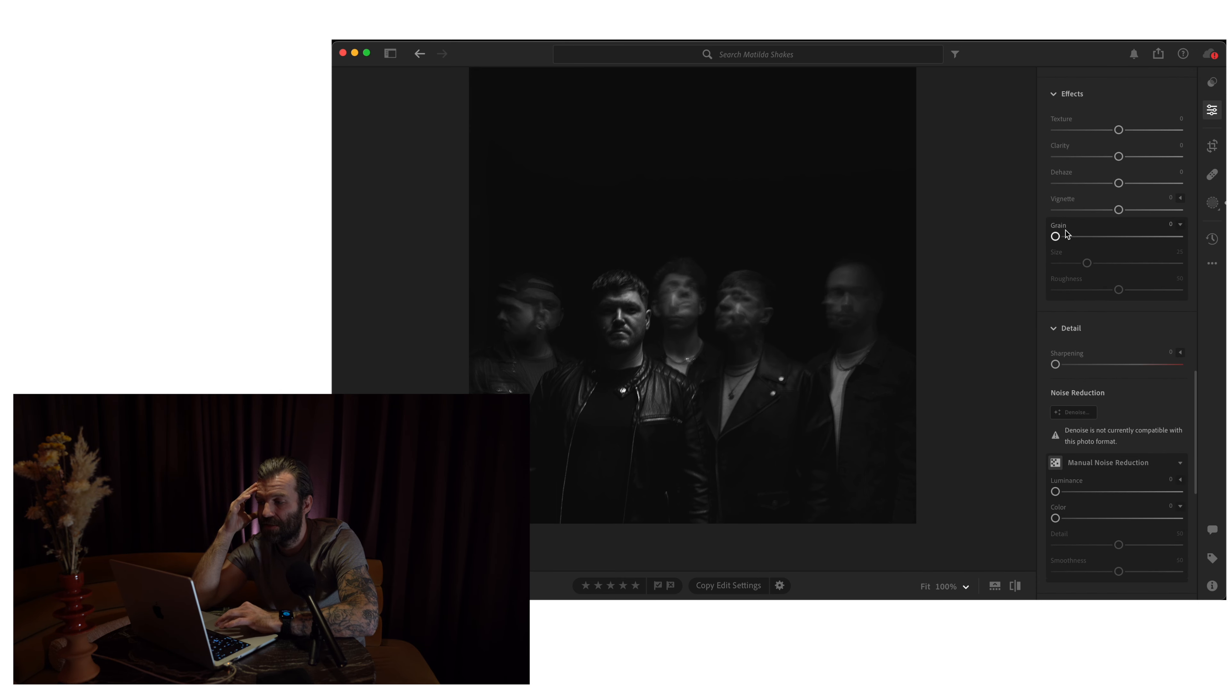
pyautogui.click(785, 283)
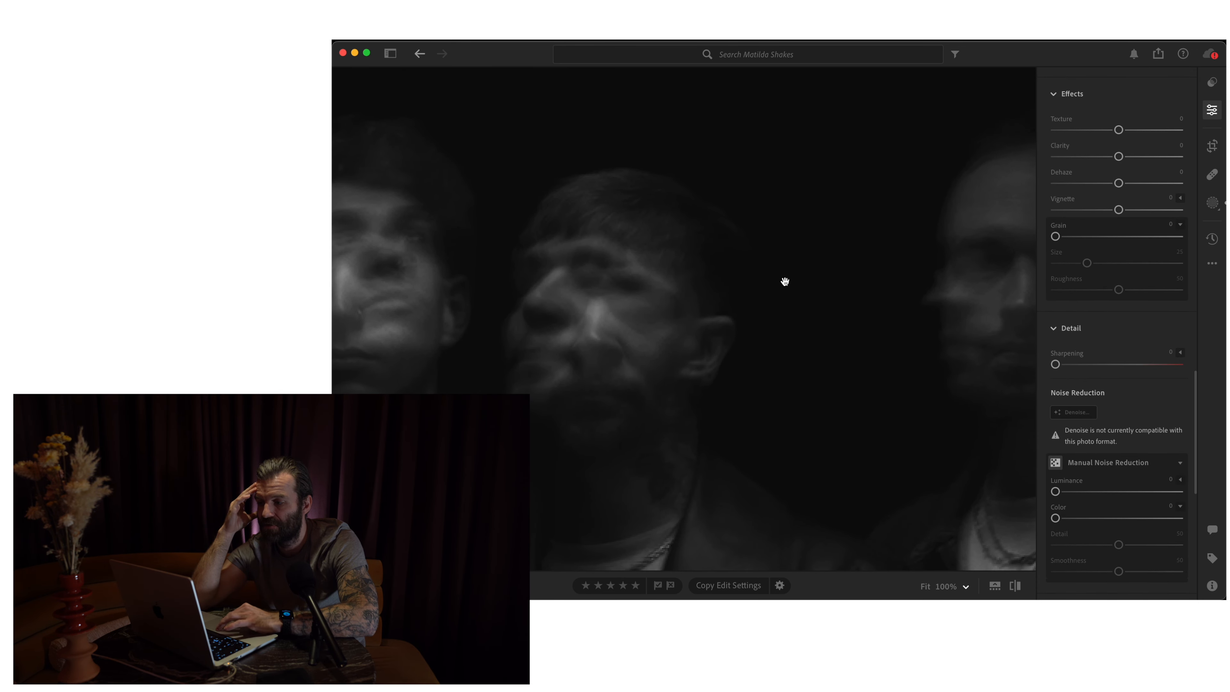
pyautogui.moveTo(1057, 241)
pyautogui.mouseDown()
pyautogui.moveTo(1086, 241)
pyautogui.moveTo(1070, 240)
pyautogui.mouseUp()
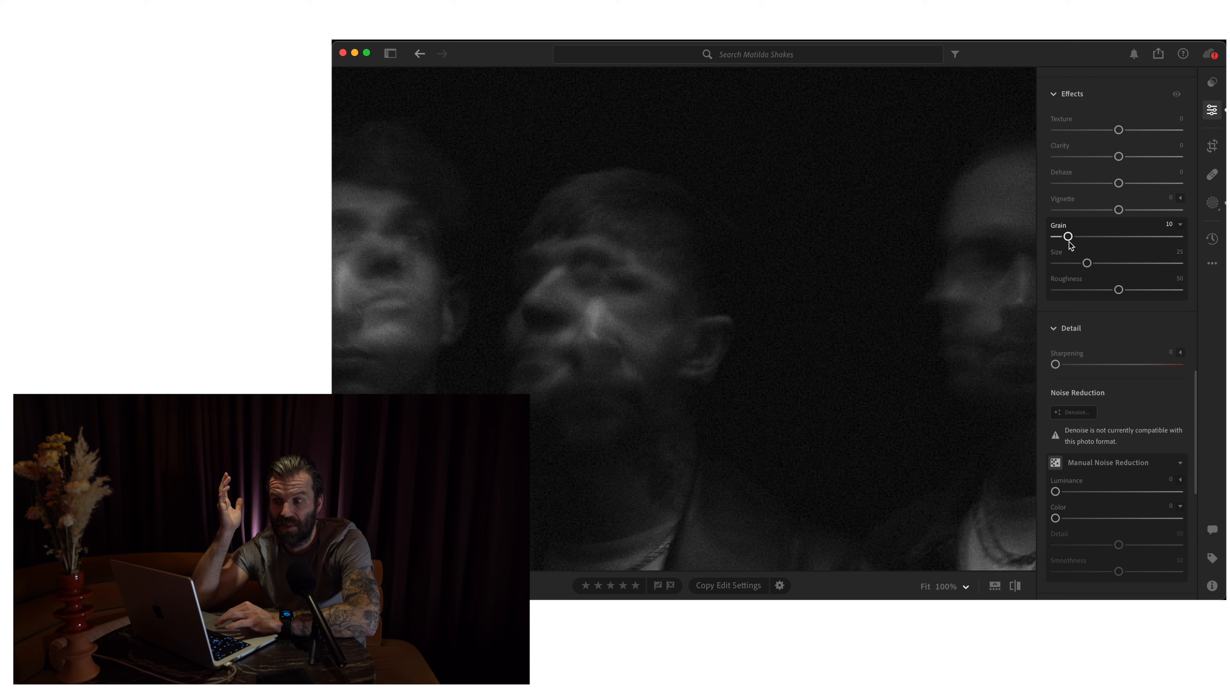
pyautogui.moveTo(1087, 264); pyautogui.dragTo(1097, 291)
pyautogui.click(1214, 109)
pyautogui.click(851, 278)
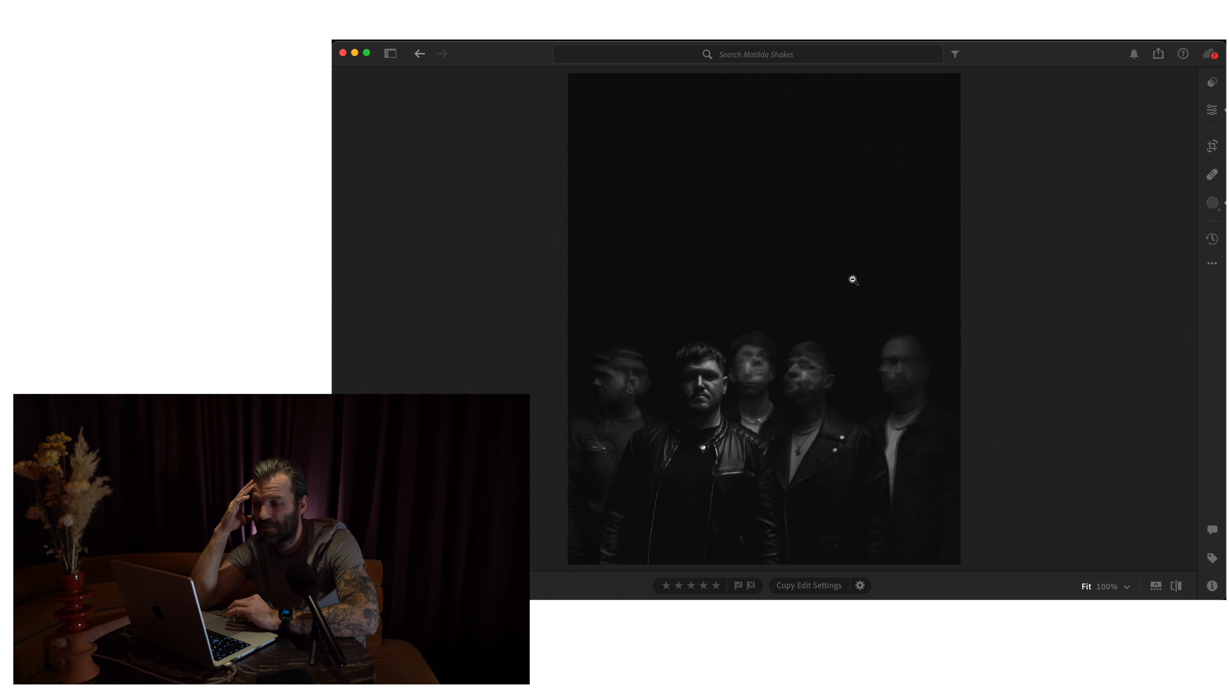